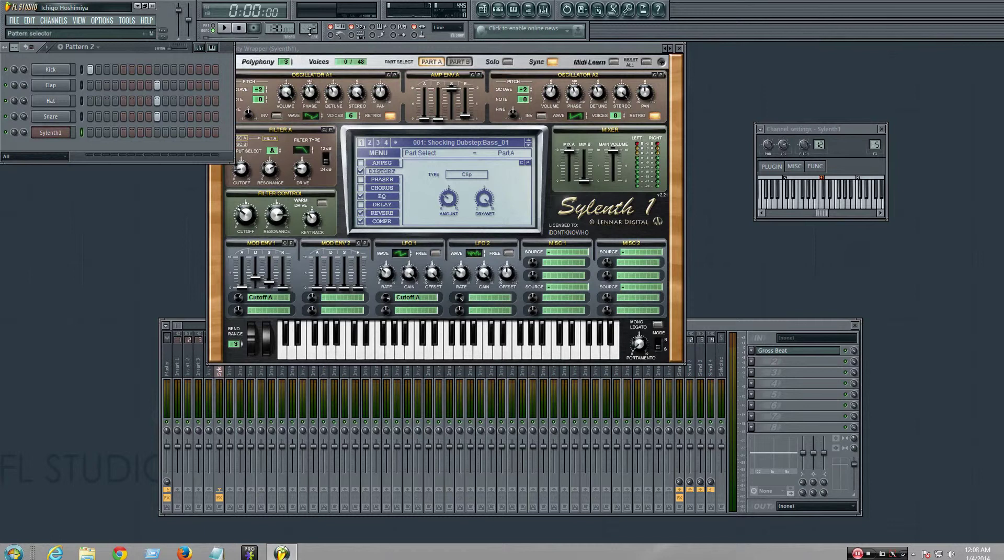
Step: Switch to Pattern 1, open the Sylenth1 channel's piano roll and shift its window up
scroll(309, 28, down, 1)
right_click(55, 134)
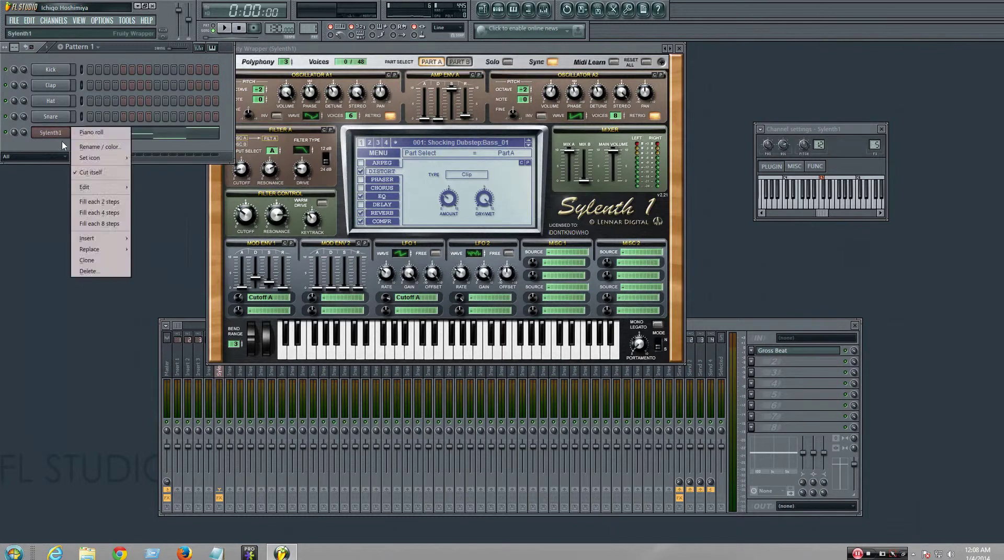
click(90, 133)
drag(465, 335, 439, 90)
Step: Audition the bassline pitches A4, F4 and D4 on the piano roll's keyboard, then close the piano roll
click(68, 232)
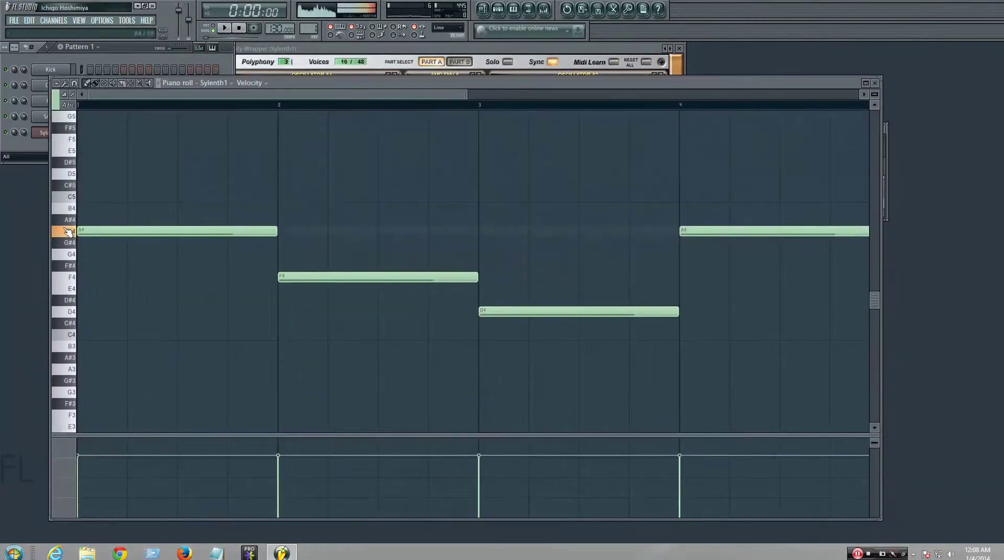
click(73, 277)
click(71, 312)
click(61, 230)
click(68, 233)
click(75, 279)
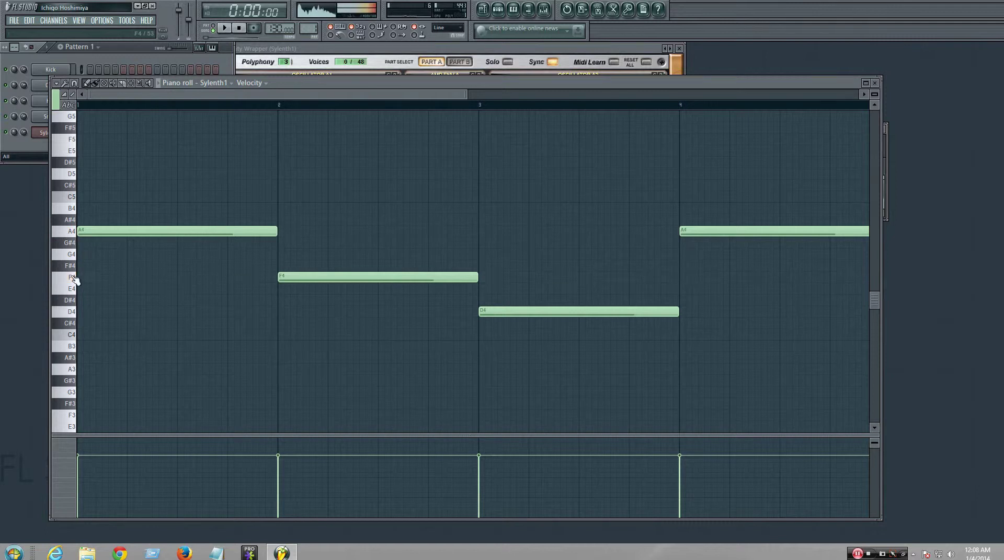
click(73, 314)
click(68, 232)
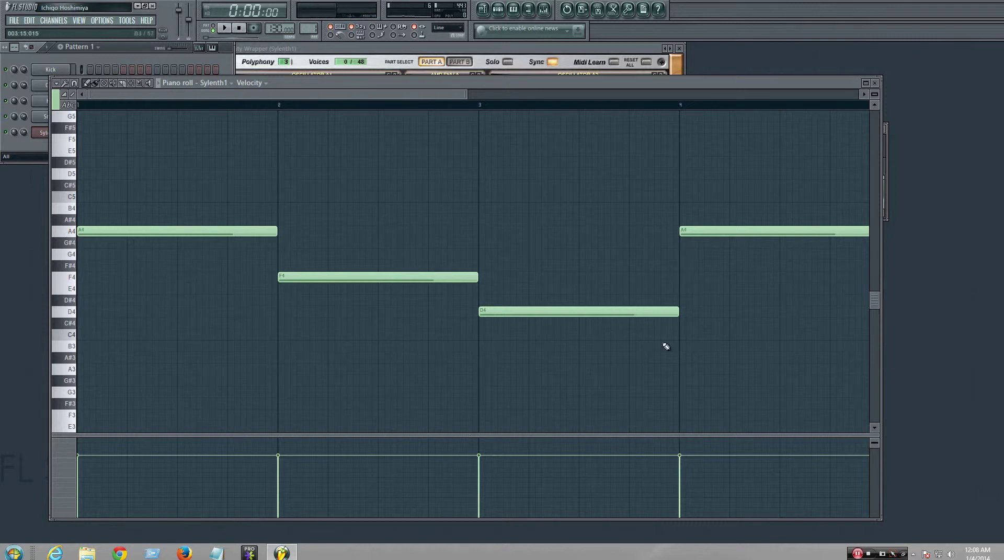
click(874, 84)
Step: Select Pattern 2, play it briefly with the Sylenth1 bass and drums, then stop playback
drag(315, 34, 315, 29)
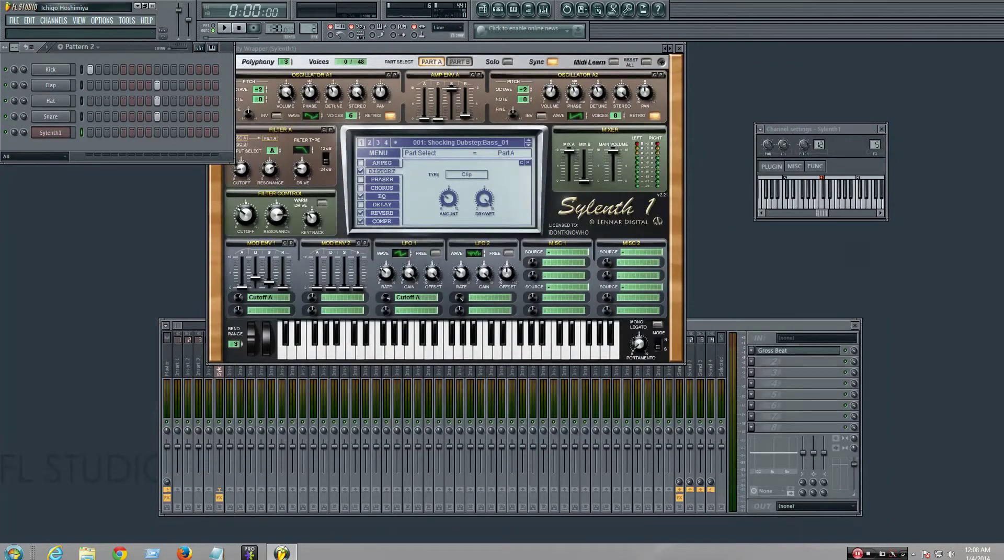
click(227, 31)
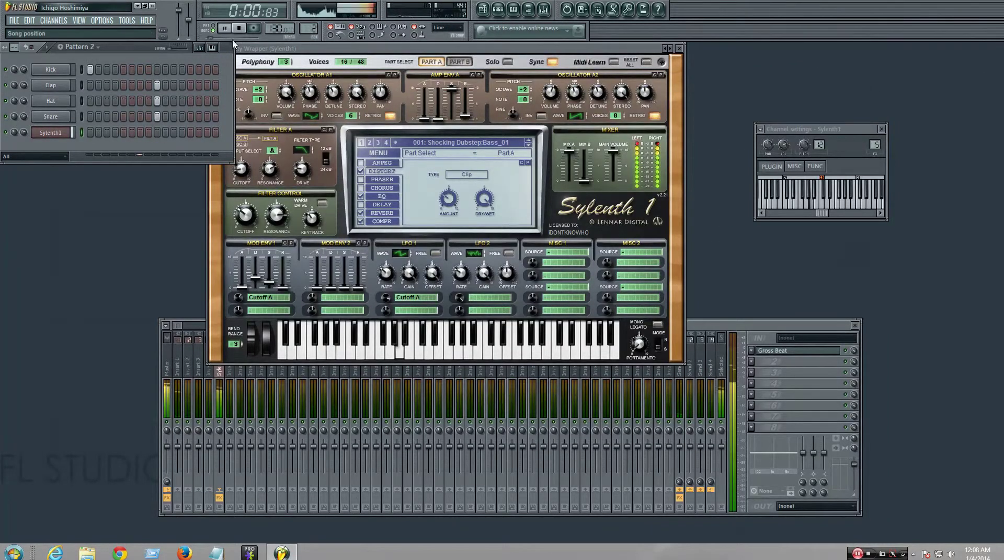
click(224, 30)
click(224, 30)
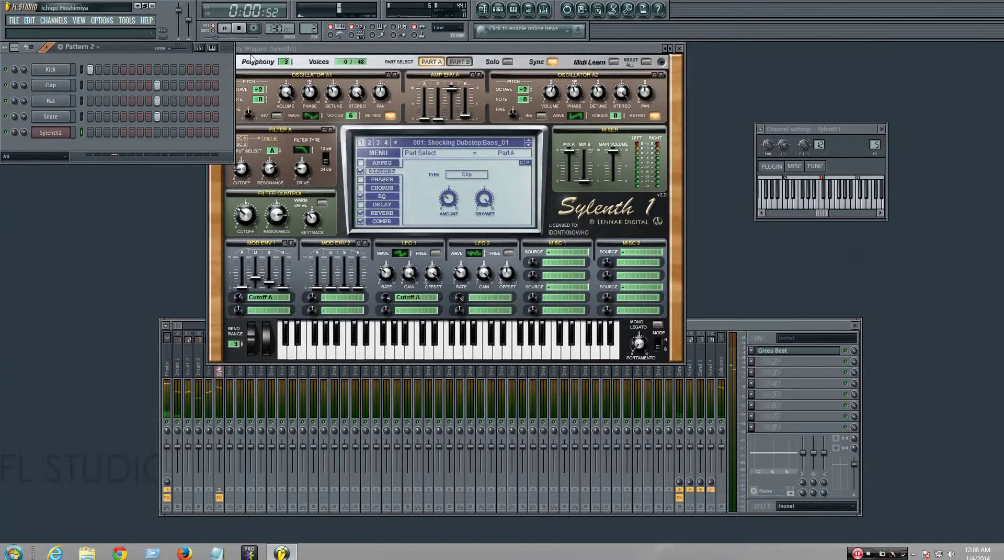
click(240, 29)
Step: Open the Gross Beat effect on Sylenth1's mixer track to examine its Sidechain volume envelope
click(220, 384)
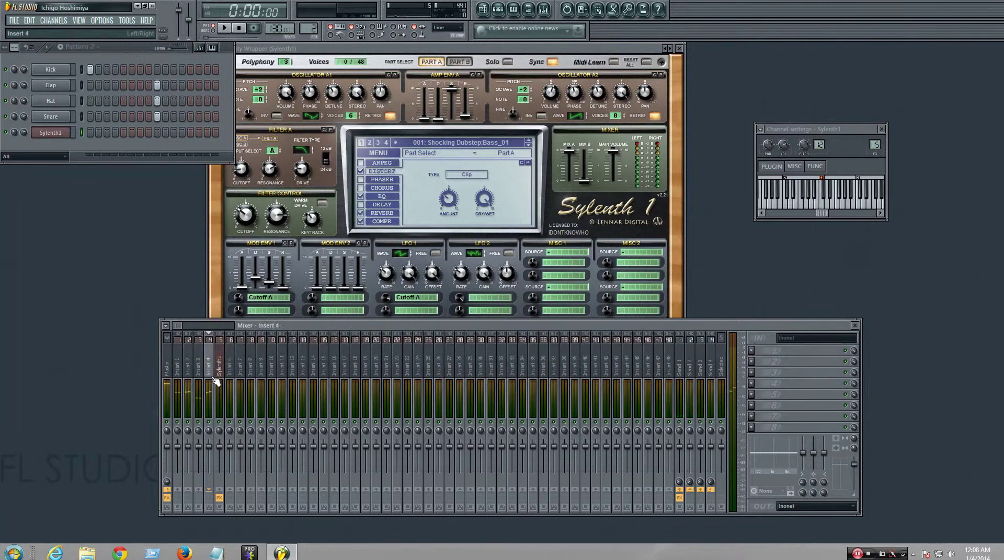
click(779, 351)
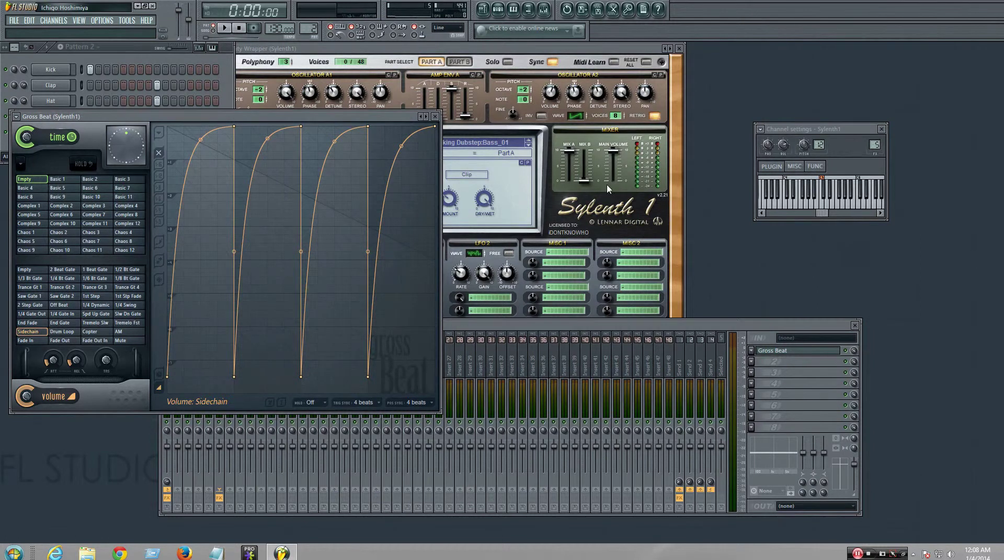
Step: Review Sylenth1's Part B and Part A oscillator settings and the reverb and compressor settings of the Bass_01 preset
click(512, 58)
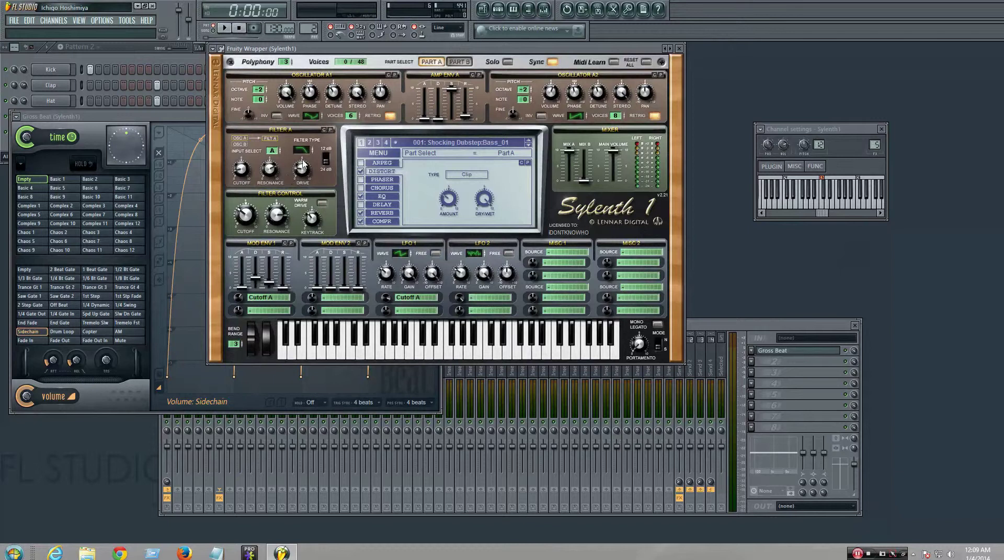
click(458, 62)
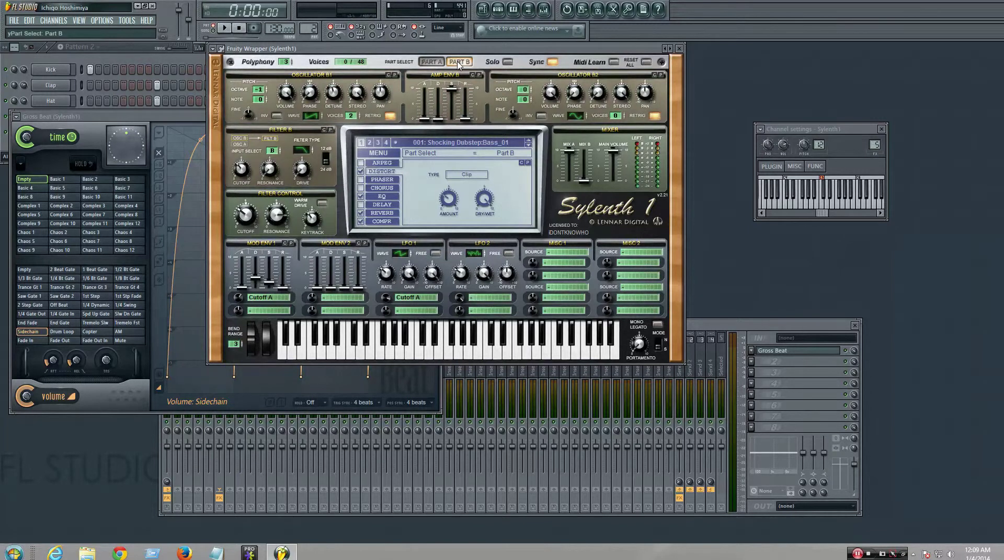
click(431, 63)
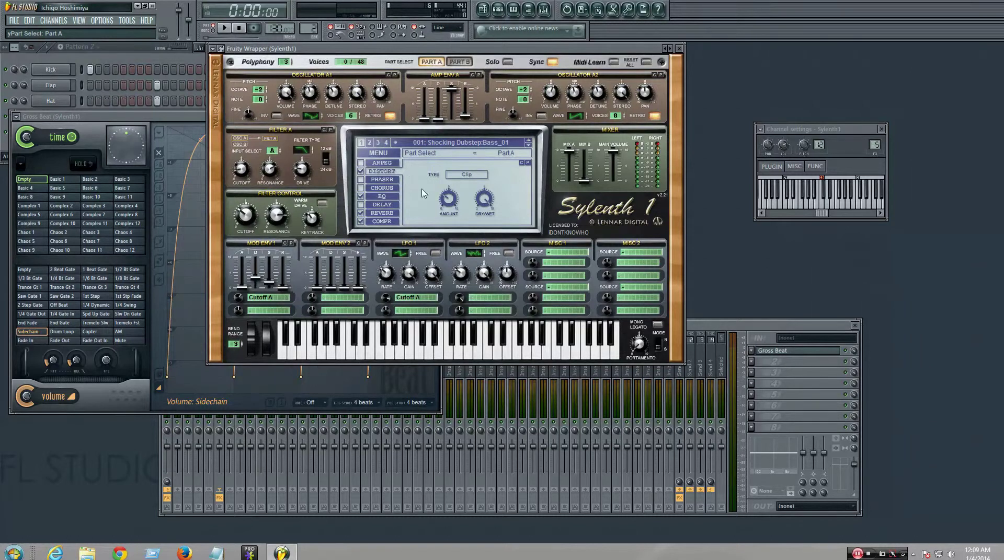
click(384, 214)
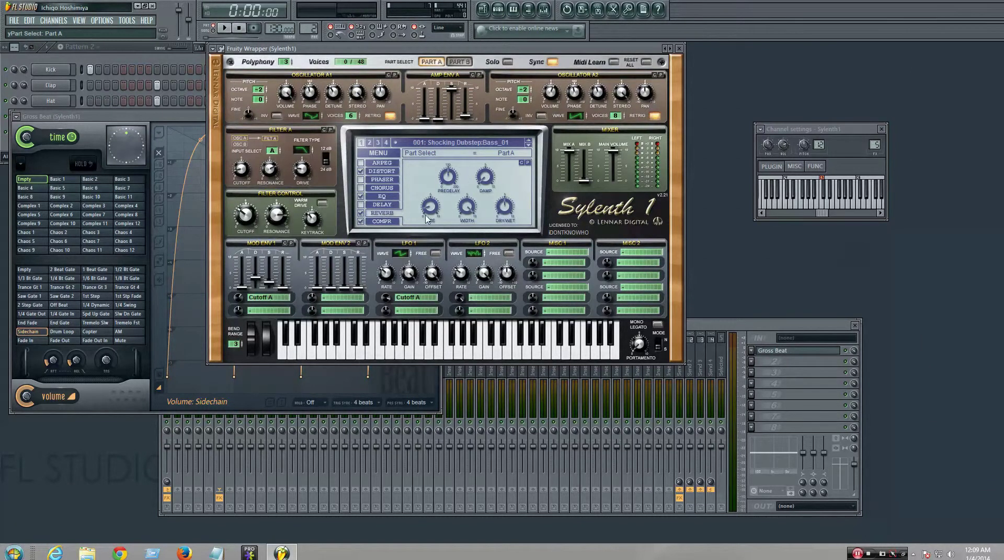
click(378, 223)
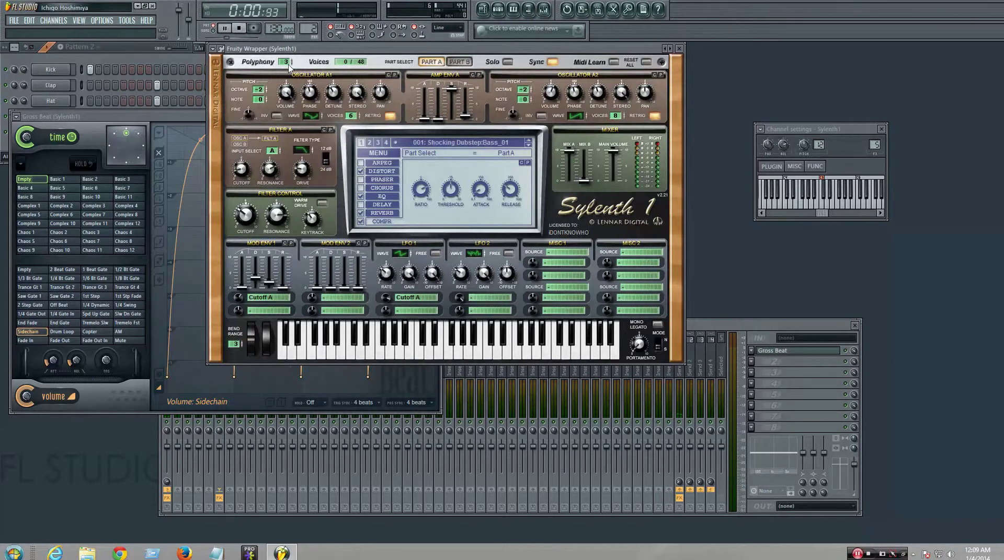
Step: Open the Fruity Reeverb effect on the Send 1 mixer track to review its settings, then close it
click(159, 60)
click(689, 361)
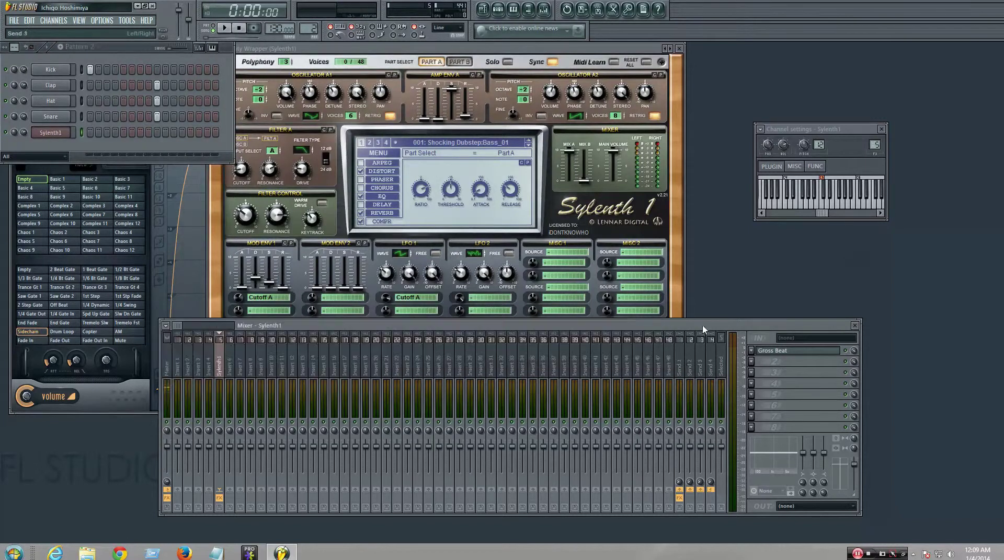
click(680, 363)
click(763, 351)
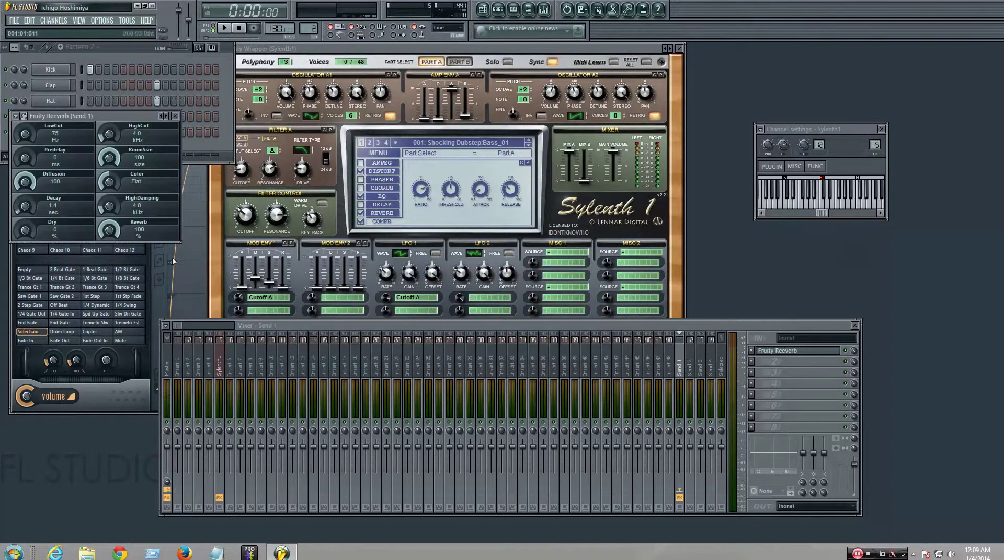
click(179, 369)
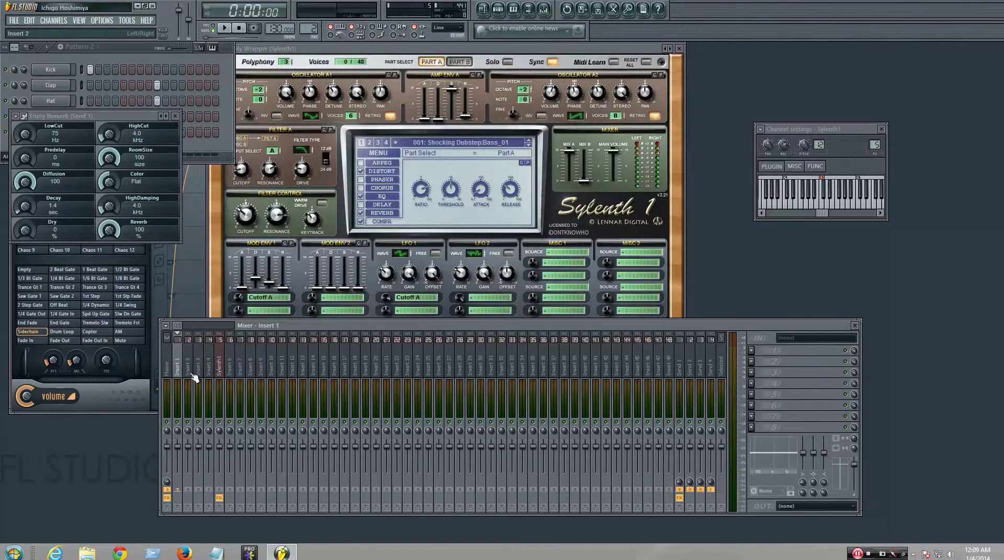
click(177, 116)
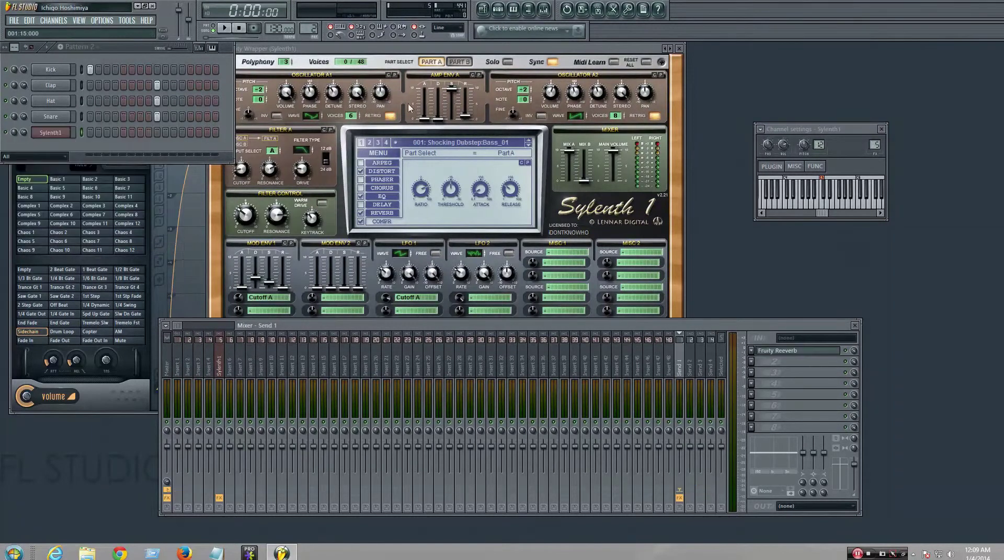
Step: Play the pattern while stepping Sylenth1 forward from Bass_01 to the Shocking Dubstep:Bass_04 preset, then stop playback
click(421, 52)
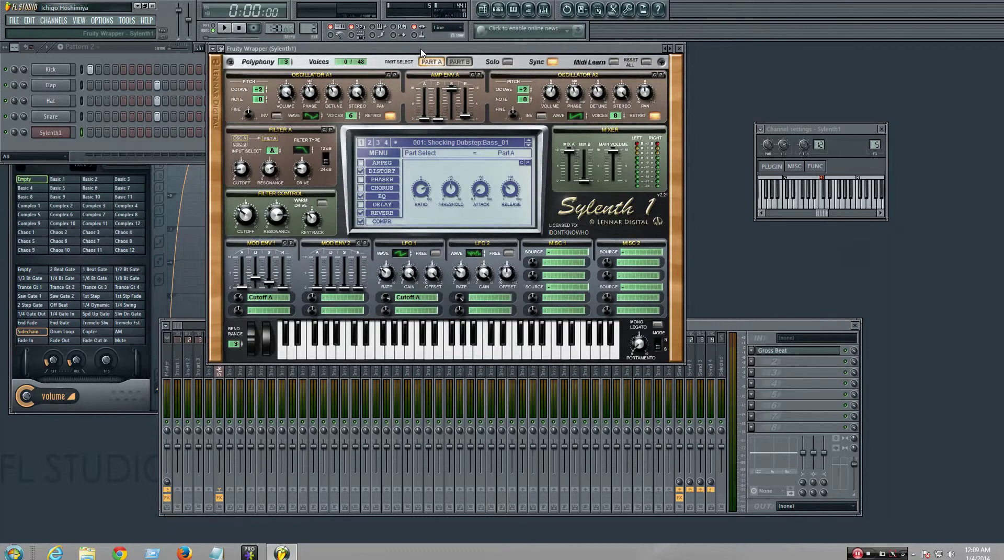
key(space)
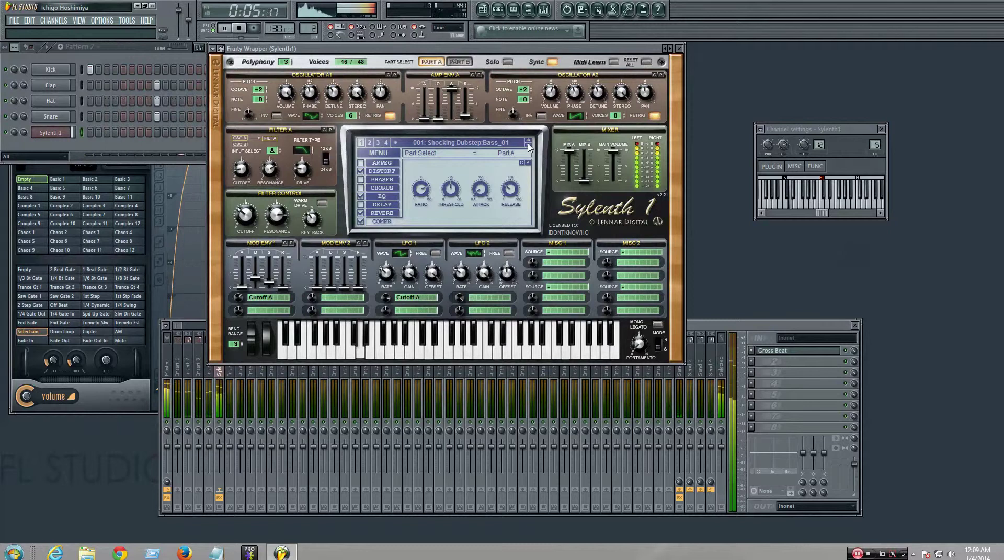
click(529, 145)
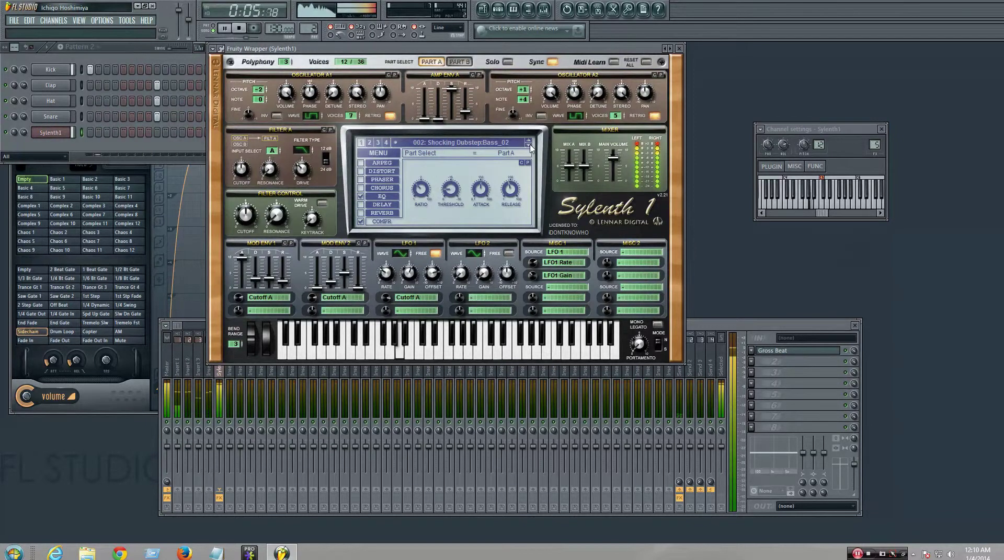
click(529, 145)
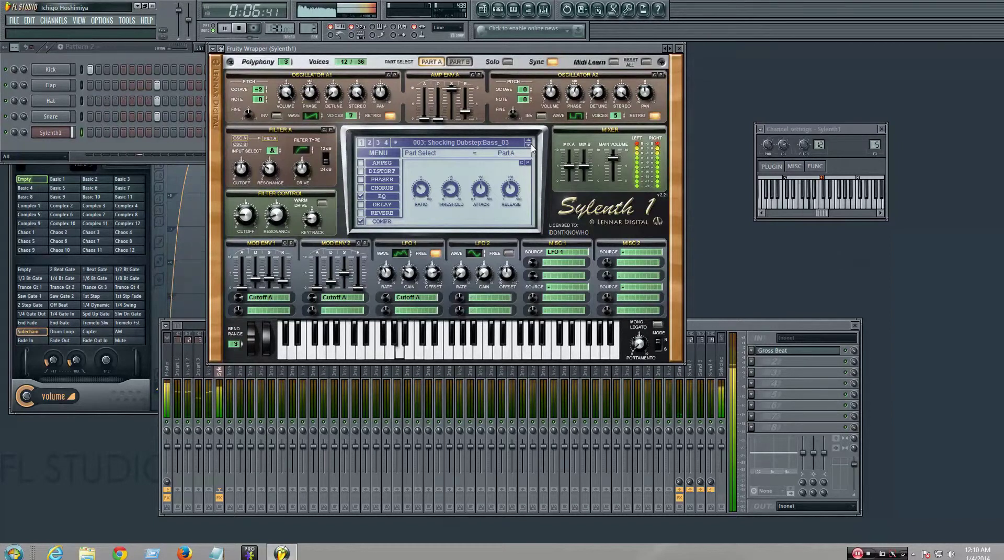
click(530, 146)
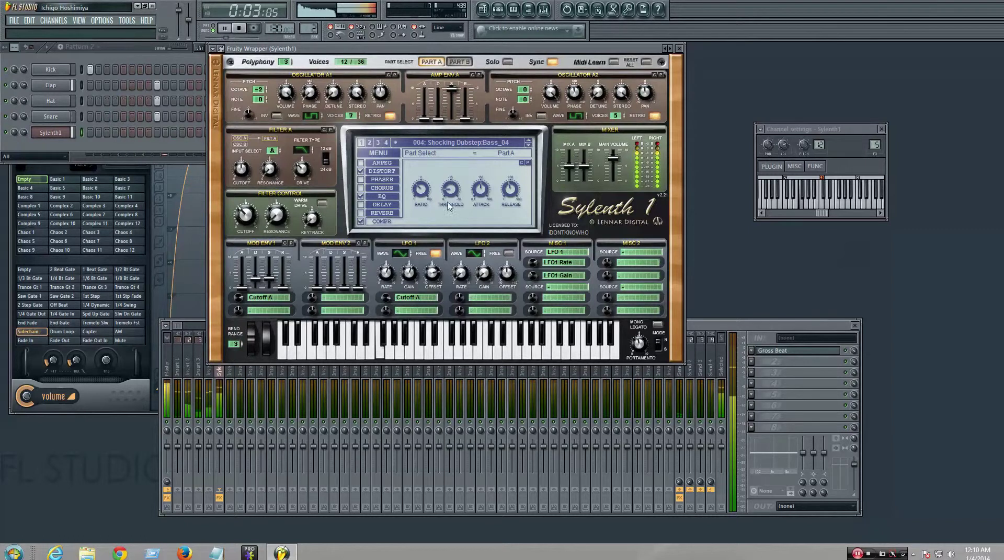
click(244, 29)
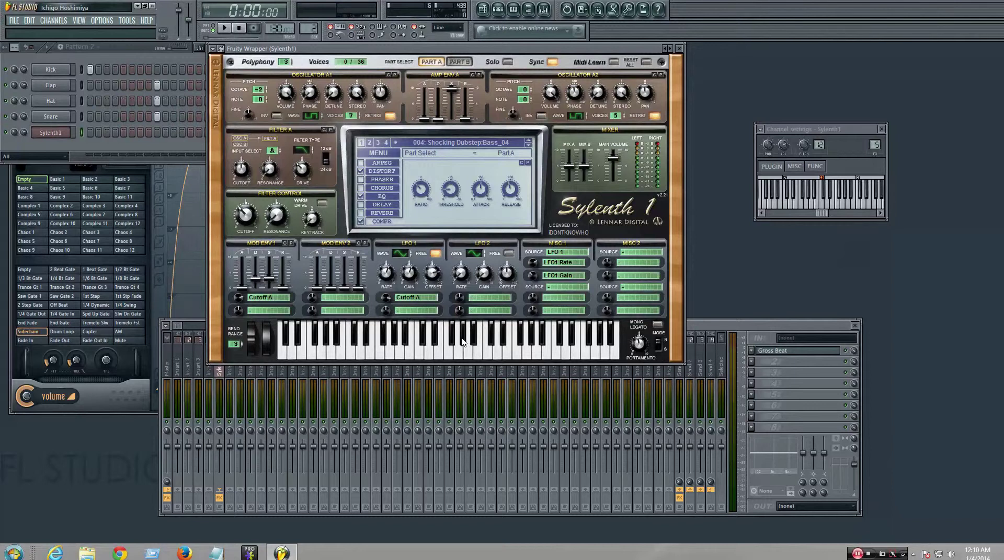
Step: Review the distortion, EQ and compressor settings of the Bass_04 preset in Sylenth1
click(382, 172)
click(378, 197)
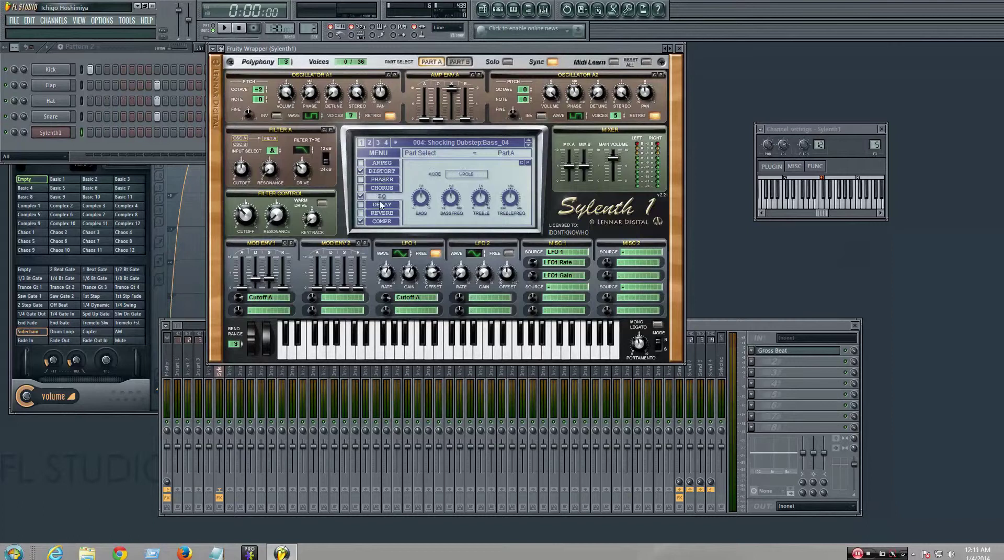
click(382, 221)
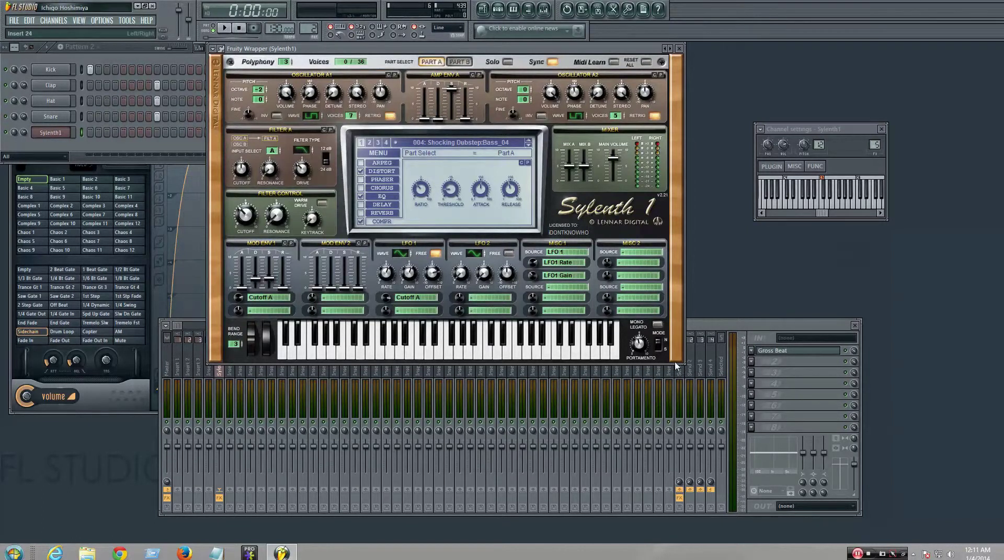
Step: Load Wave Candy into effect slot 2 of the Sylenth1 mixer track
click(727, 323)
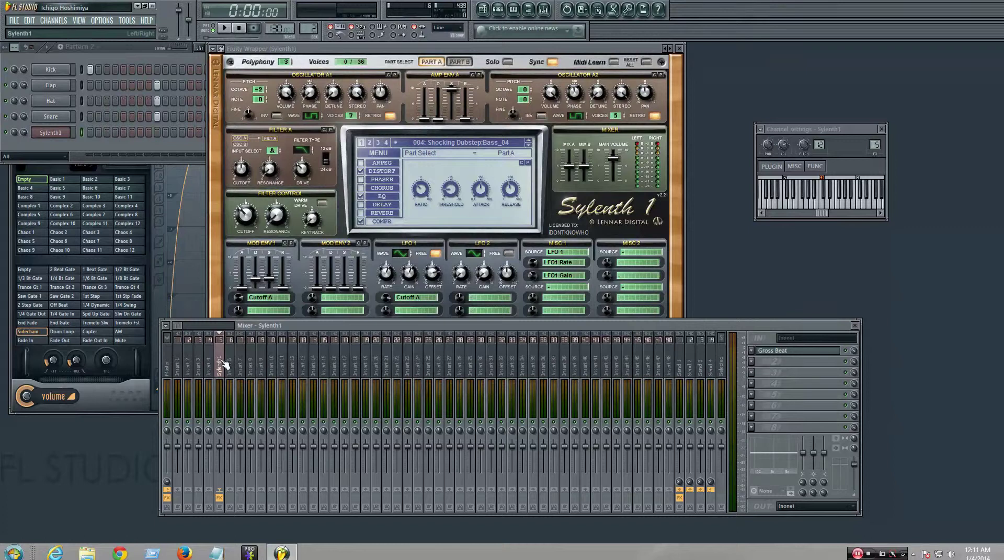
click(751, 367)
mouse_move(765, 334)
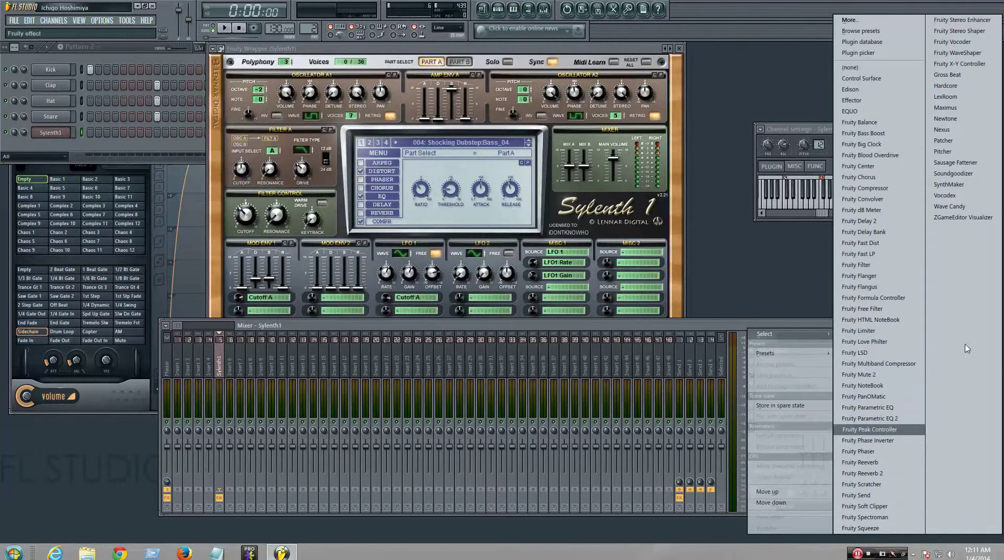
click(946, 207)
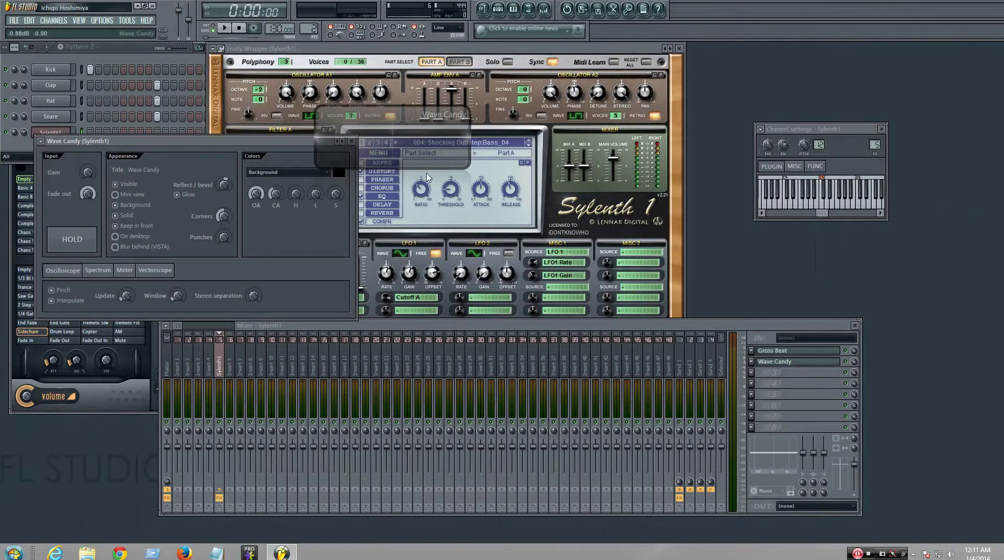
Step: Move the Sylenth1 window clear of the Wave Candy display, play Bass_04 to watch its waveform, then stop playback
drag(575, 47, 805, 87)
click(226, 29)
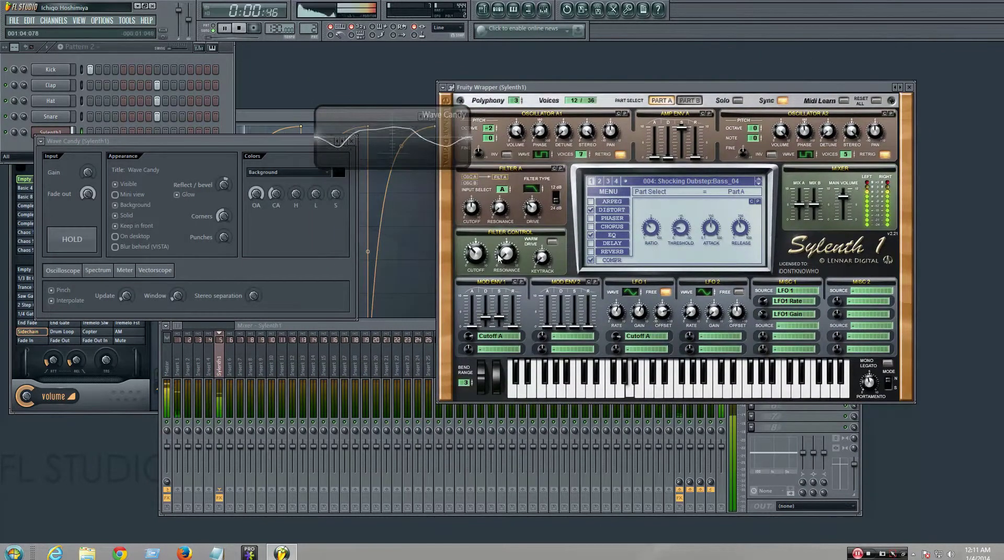
mouse_move(617, 341)
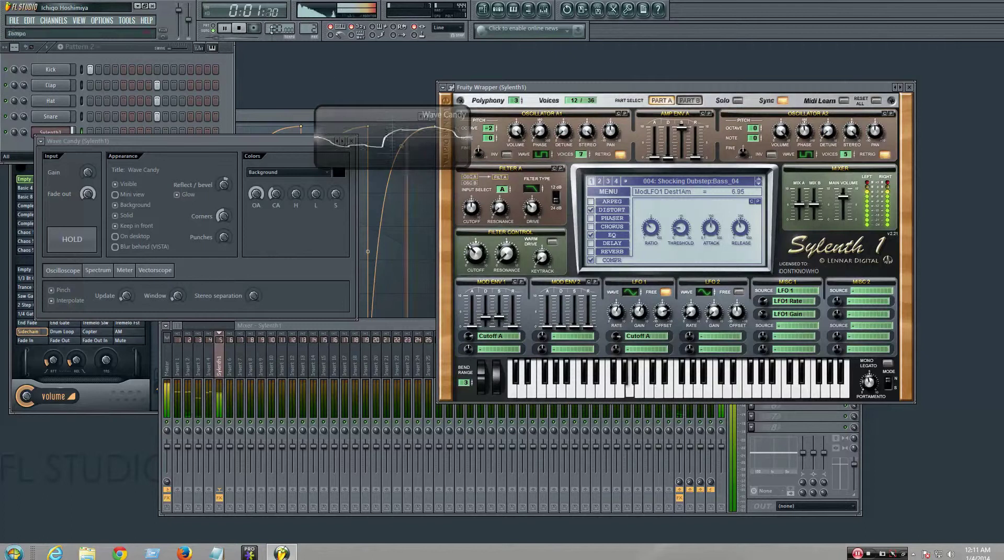
key(space)
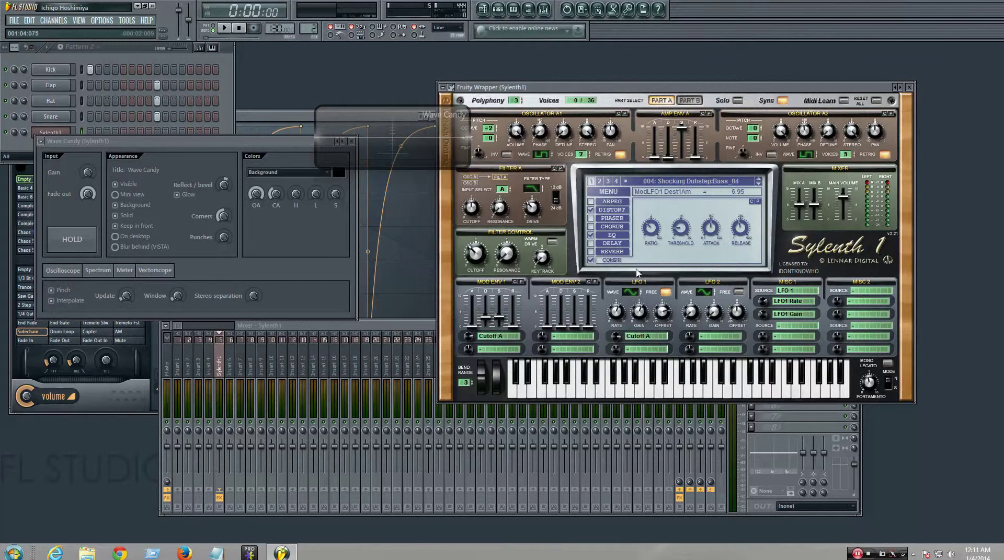
Step: Advance Sylenth1 to the Shocking Dubstep:Bass_05 preset and play the pattern to audition it, then stop
click(757, 185)
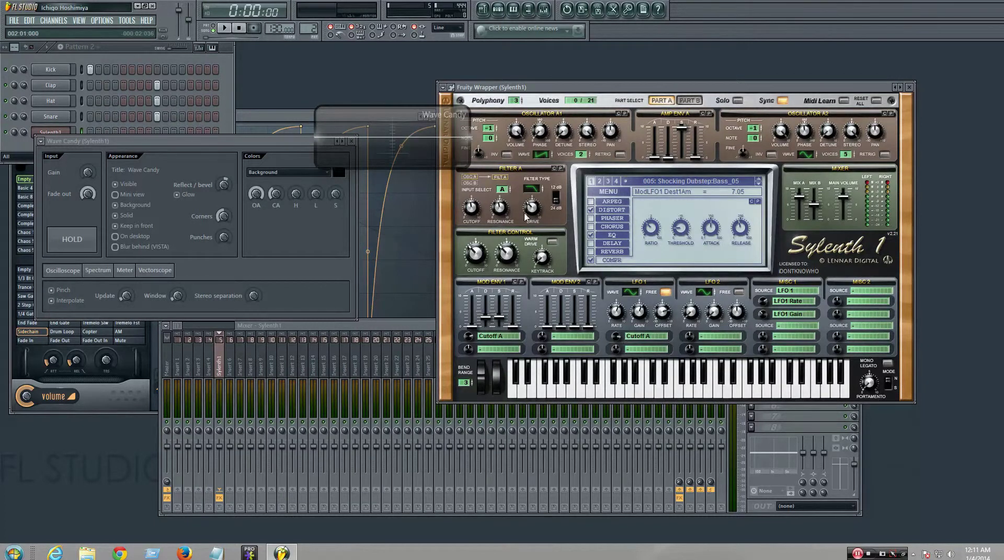
click(227, 29)
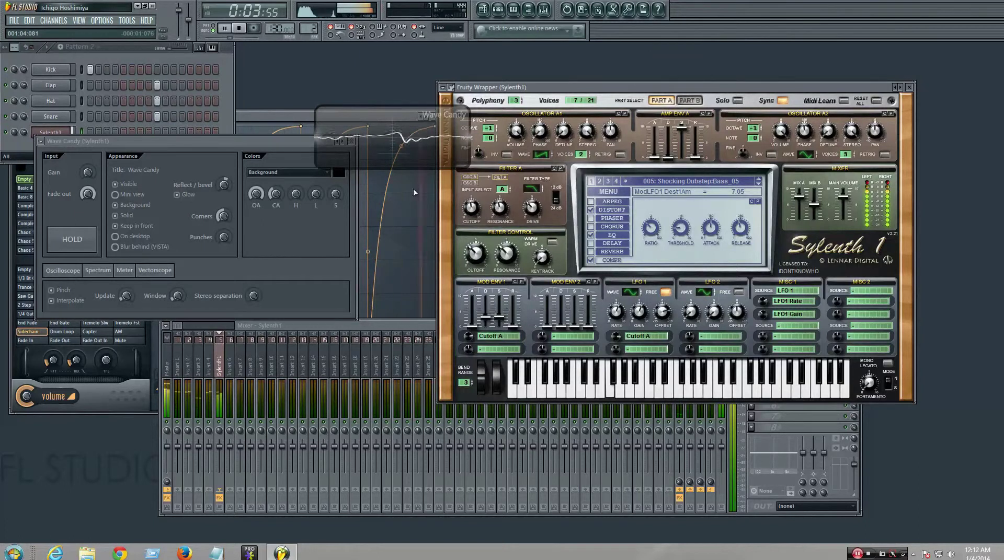
key(space)
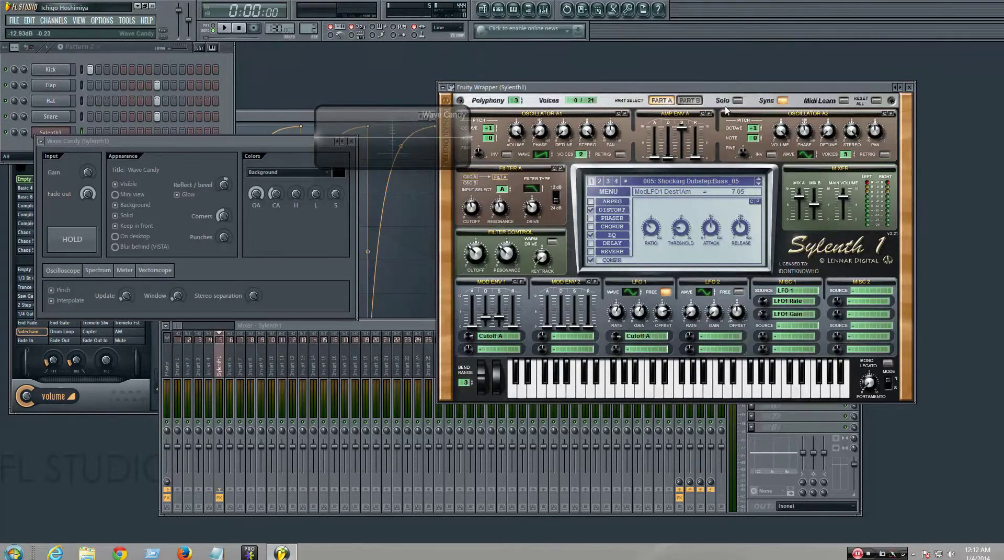
Step: Check Part B of Bass_05, then audition the Bass_06 and Bass_07 presets over the pattern and stop playback
click(691, 100)
click(669, 100)
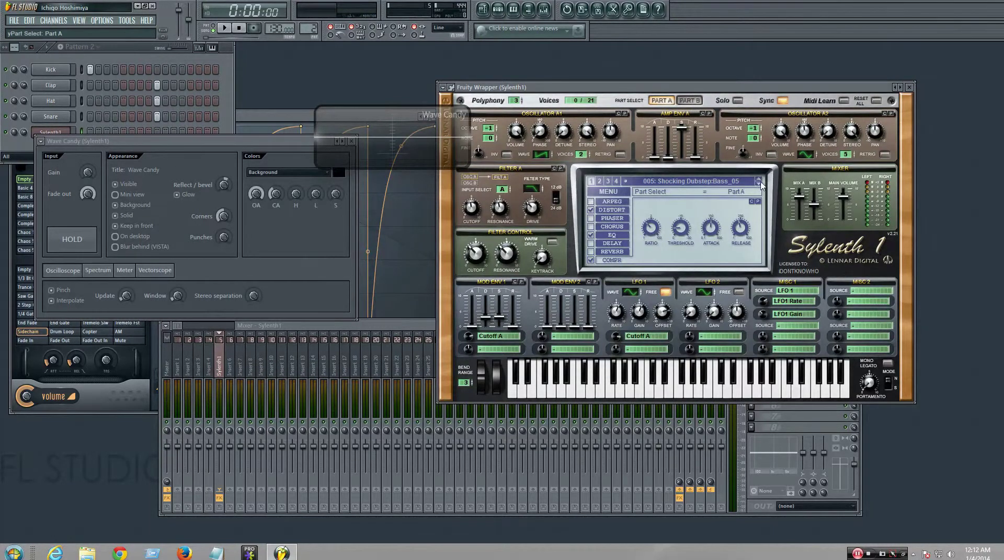
click(758, 184)
key(space)
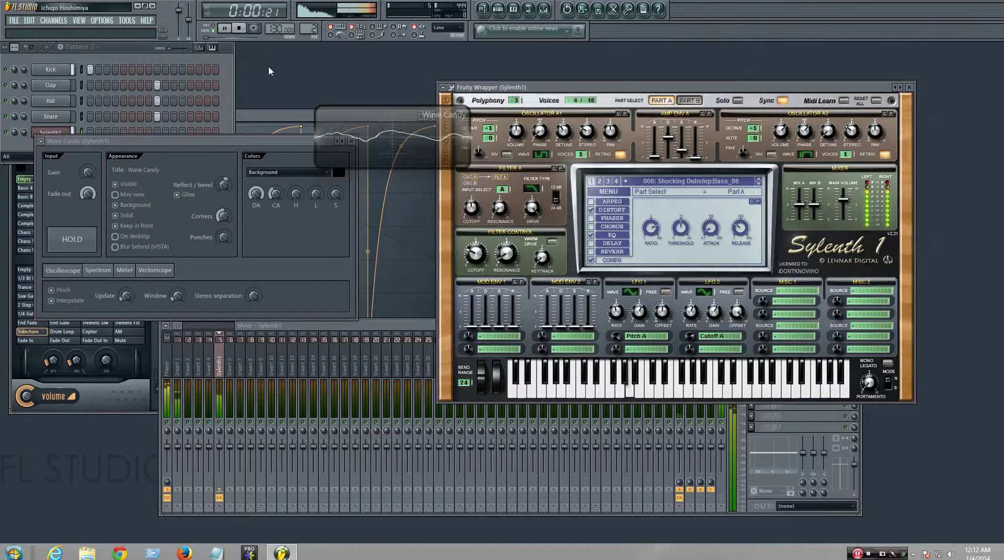
click(759, 185)
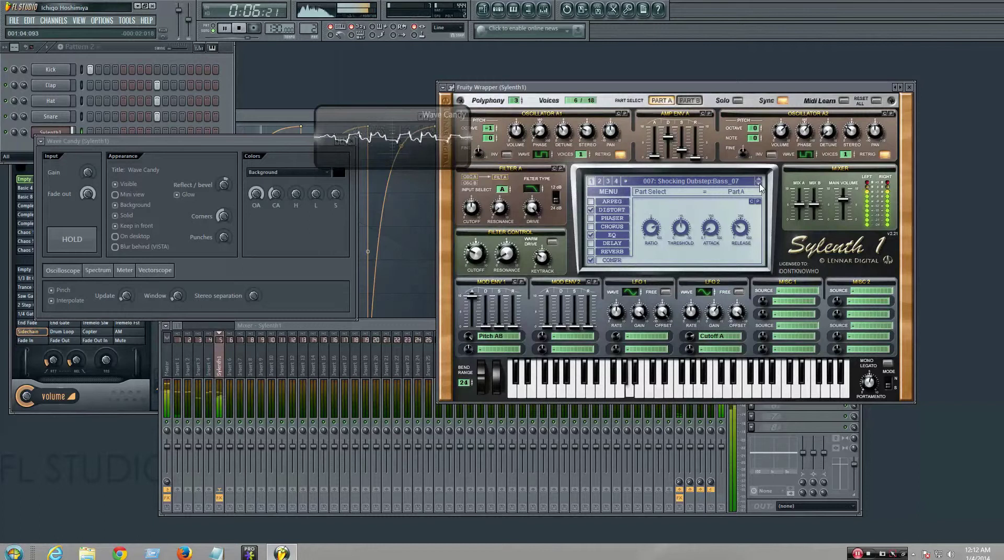
click(239, 28)
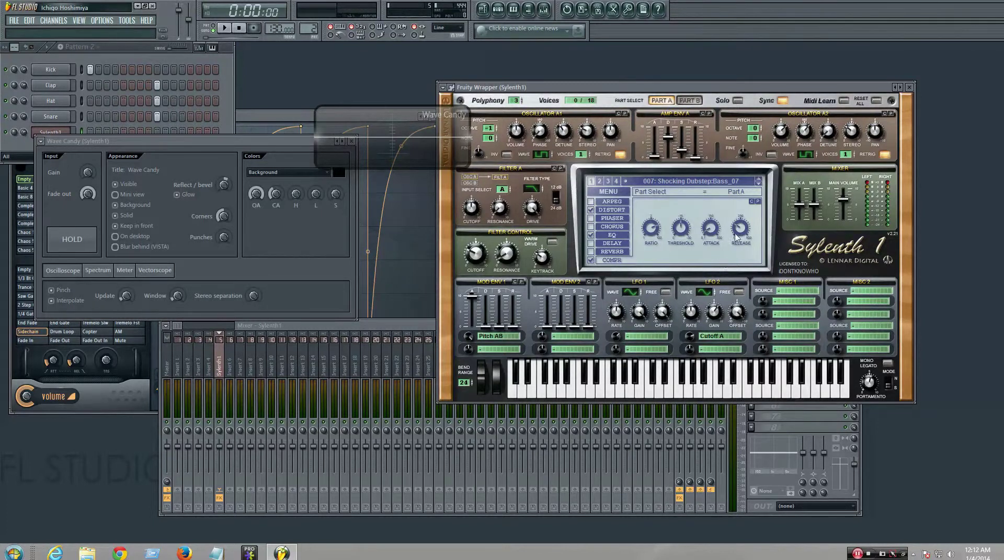
Step: On Bass_07, lower the Mod Env 1 attack to near zero and raise its release to 10.00, playing the pattern to hear it
drag(471, 296, 493, 388)
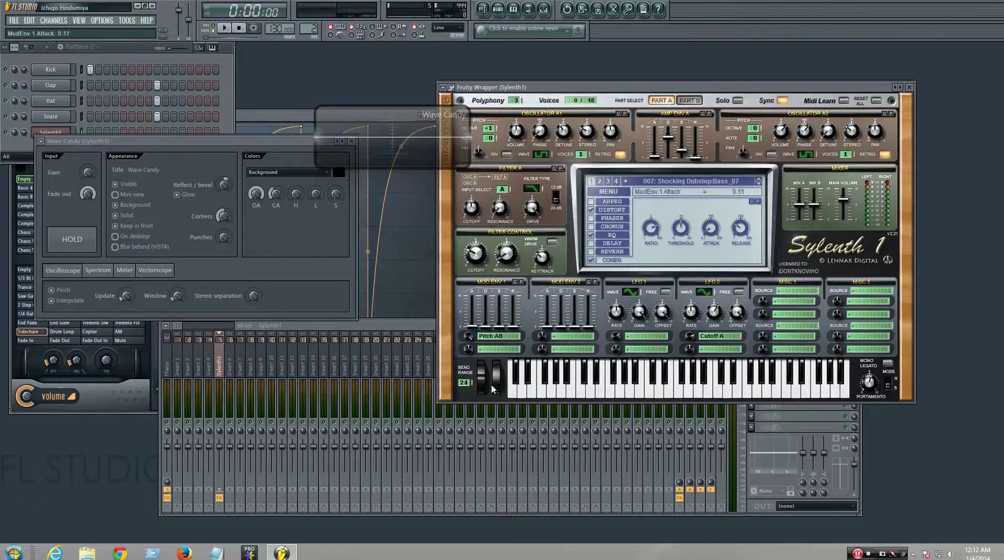
drag(515, 324, 515, 294)
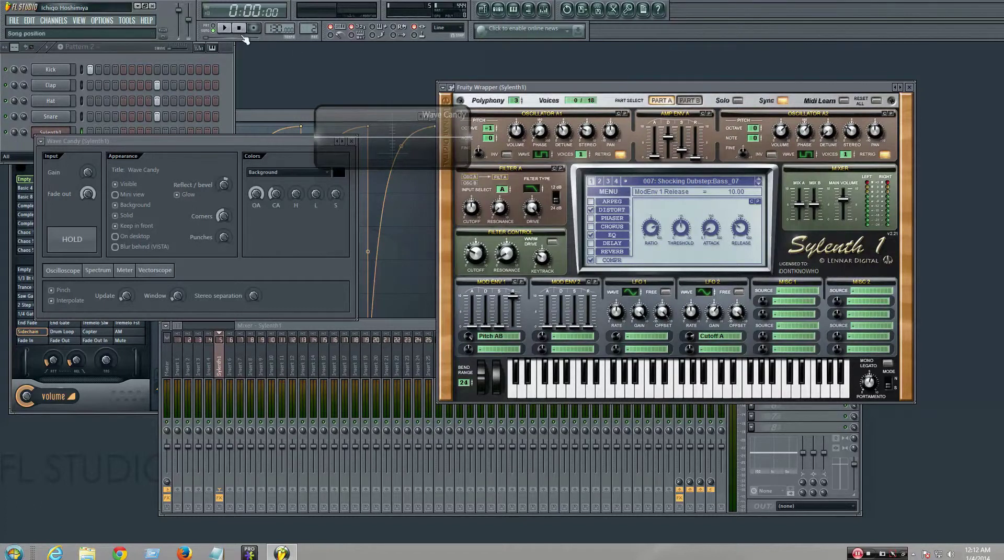
click(225, 29)
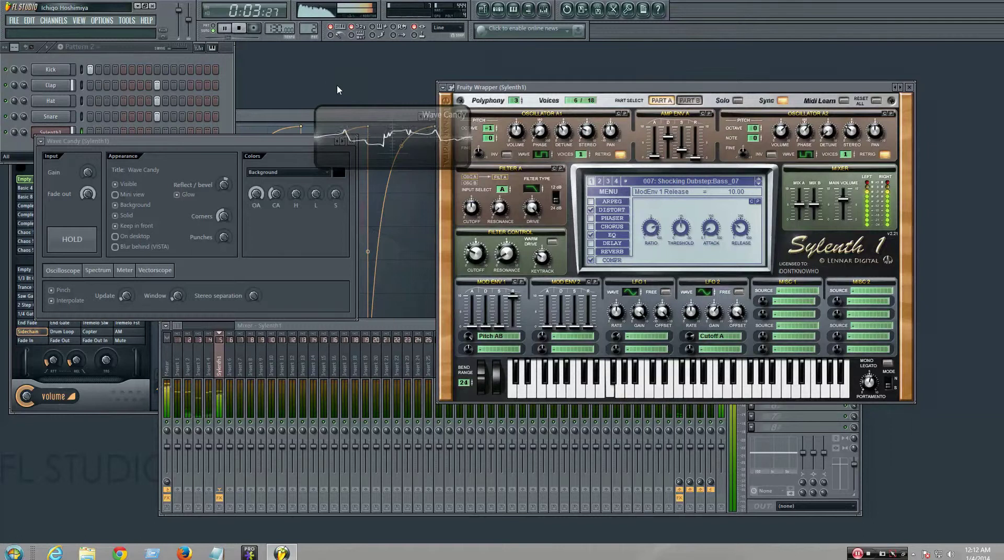
click(242, 29)
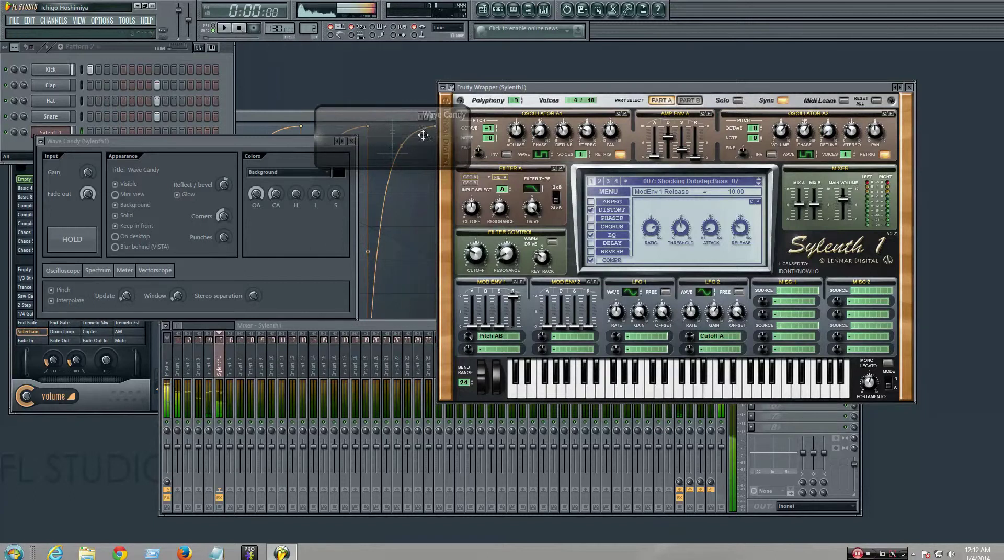
Step: Audition the Bass_08 preset while setting its Mod Env 1 attack to 0.00 and release to 10.00, then stop playback
click(758, 184)
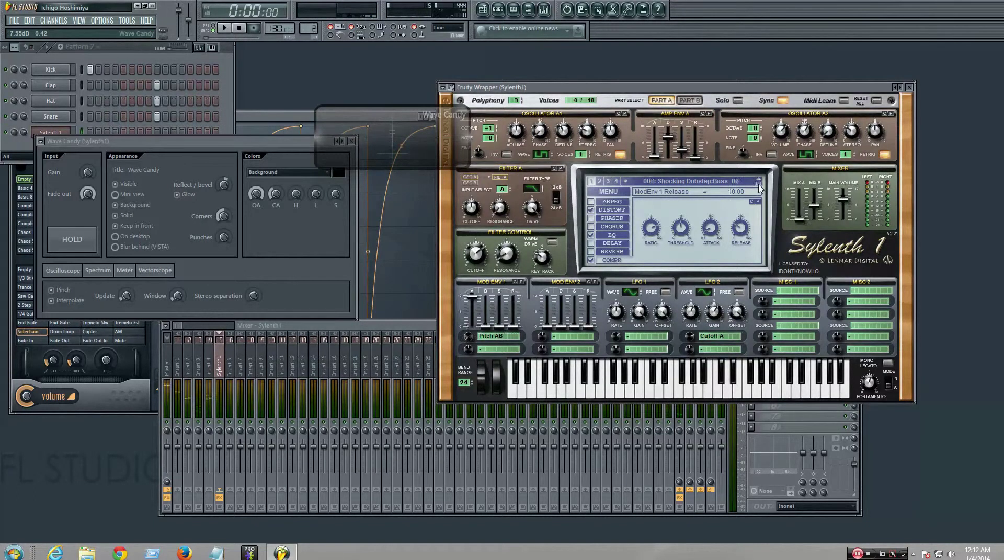
click(227, 29)
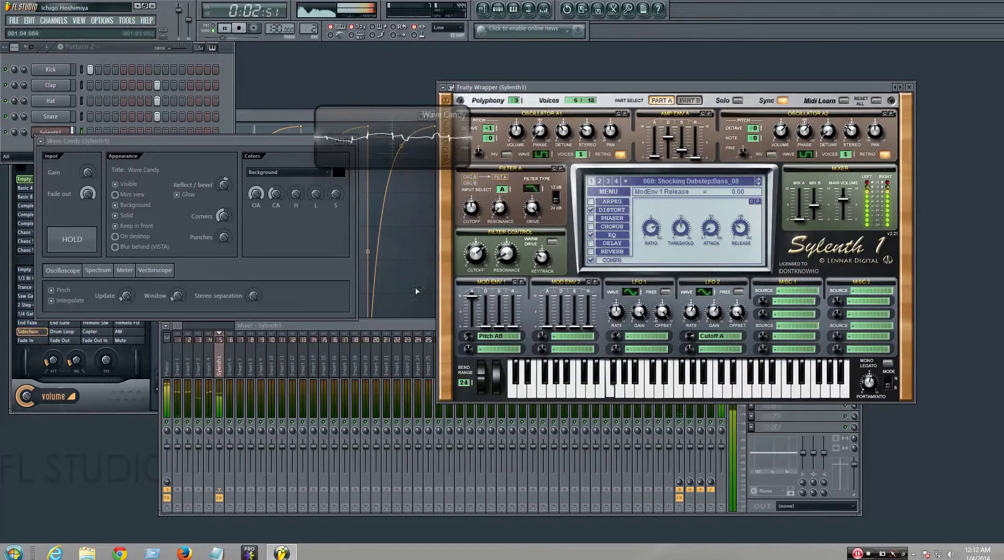
drag(472, 297, 516, 406)
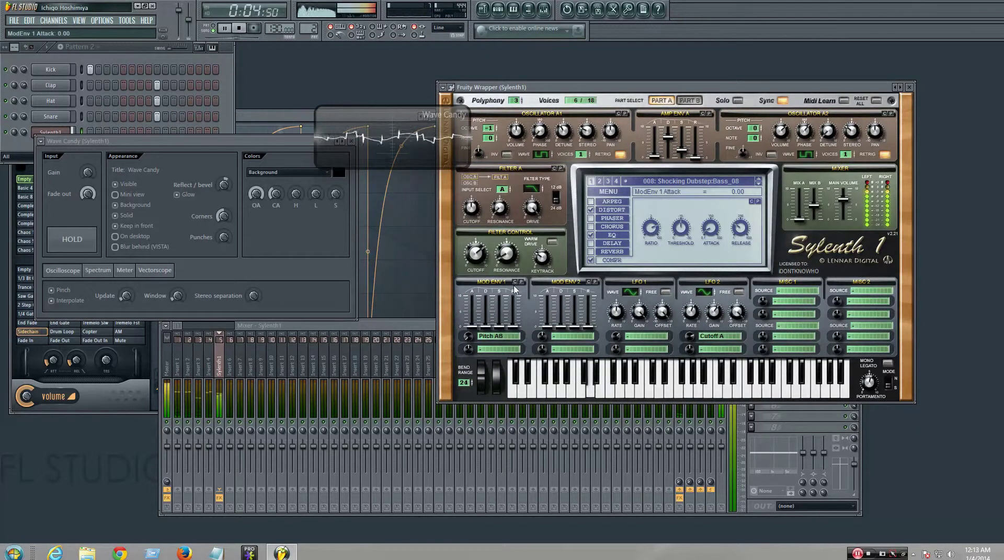
drag(515, 326, 534, 251)
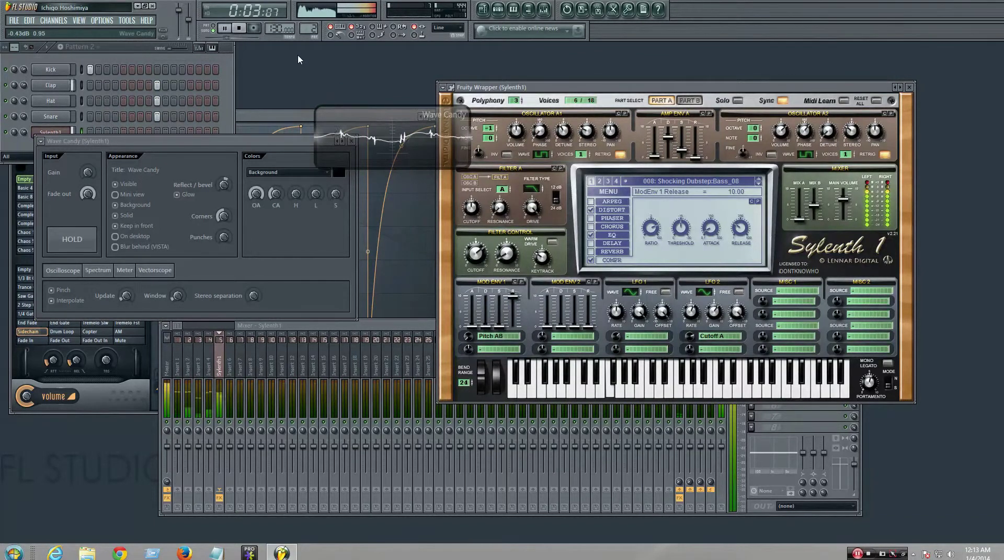
key(space)
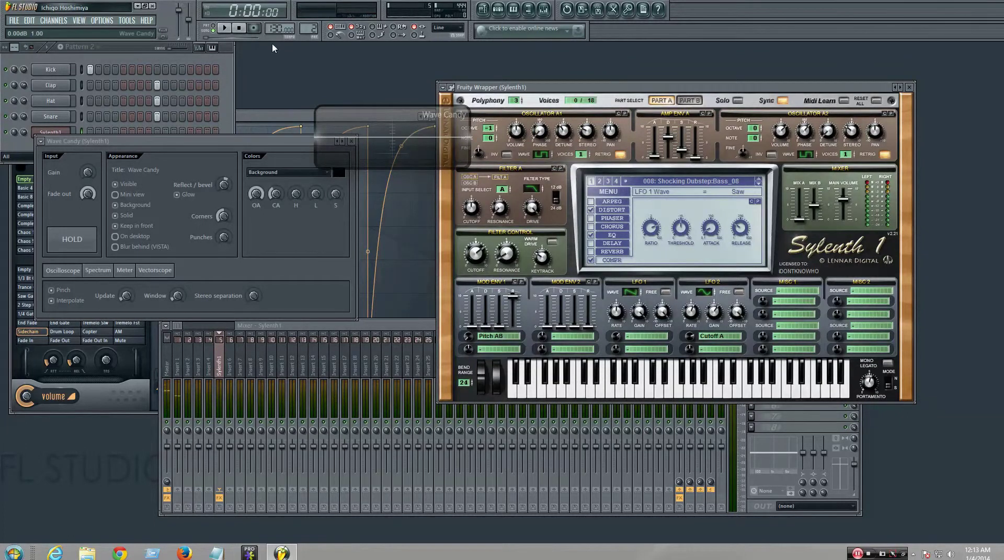
Step: Play Bass_08 while switching the LFO 1 wave through Triangle to Sine, then stop playback
click(223, 28)
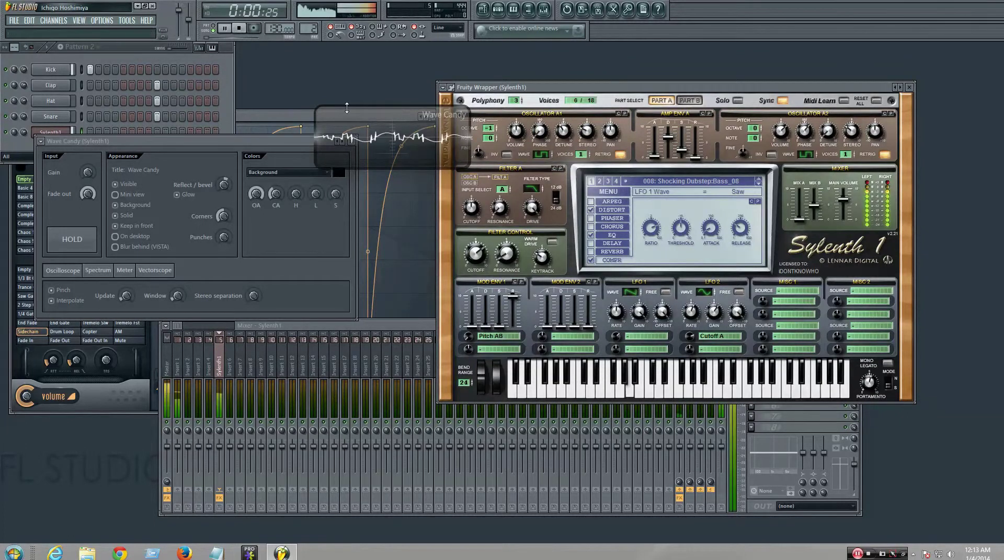
click(636, 296)
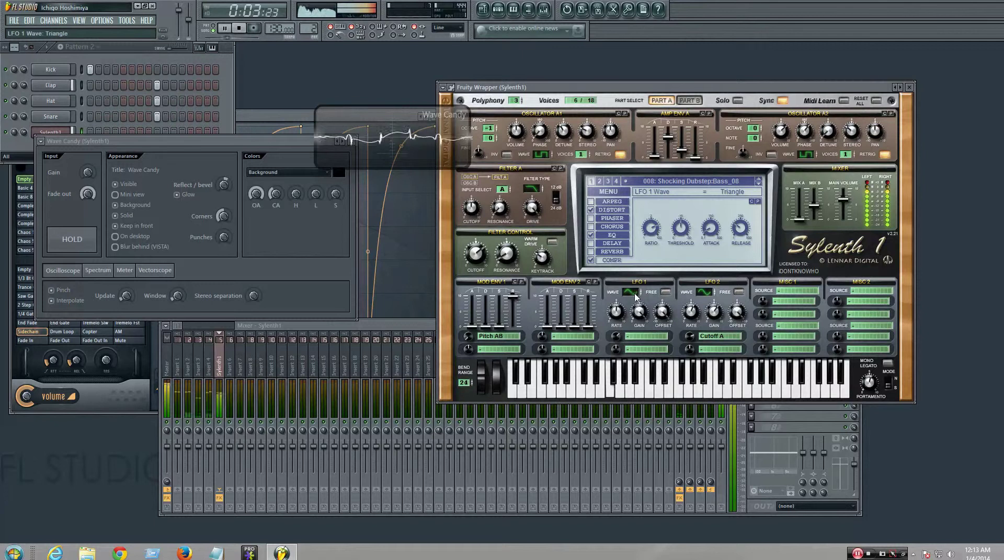
click(636, 296)
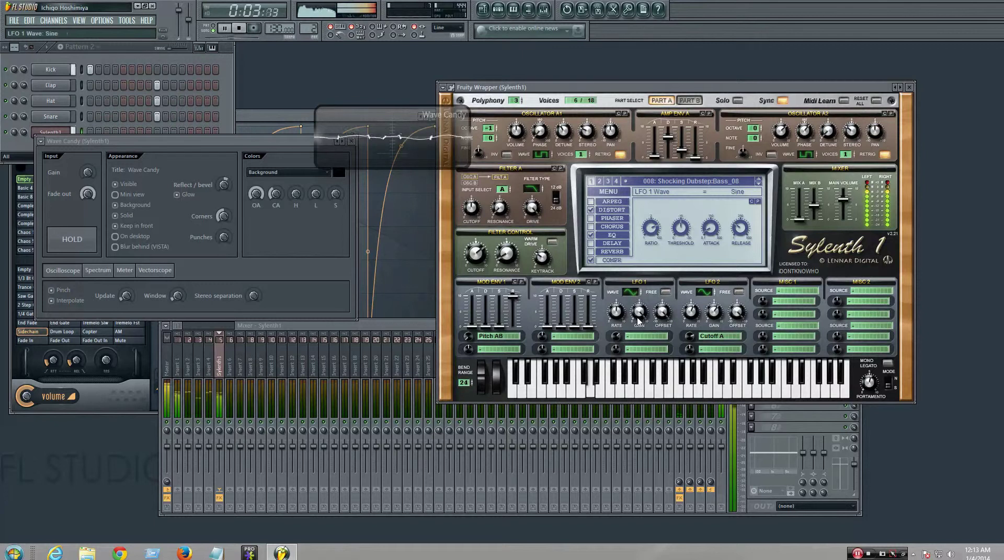
click(250, 31)
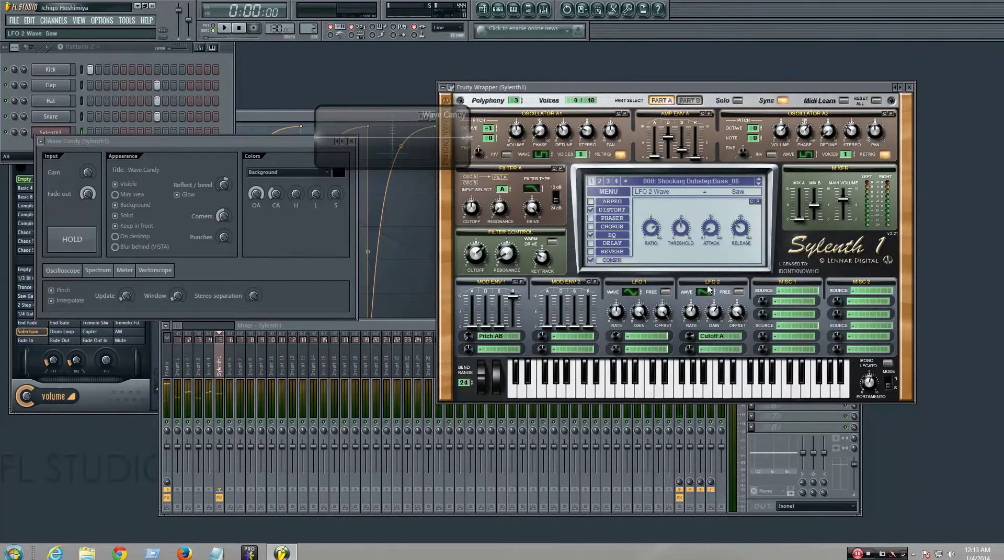
Step: Play Bass_08 while switching the LFO 2 wave through Ramp to Pulse and setting its Cutoff A modulation amount to 5.24, then stop
key(space)
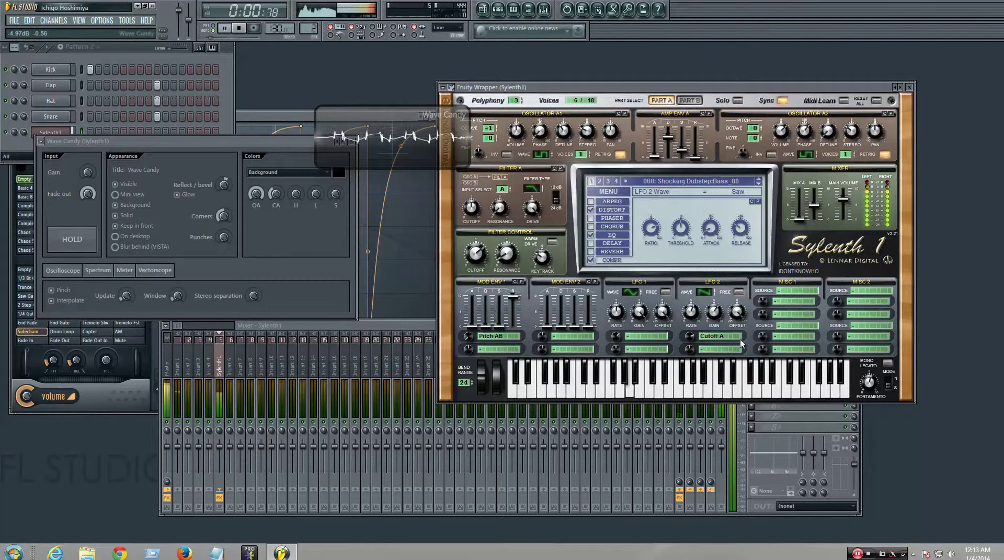
click(708, 296)
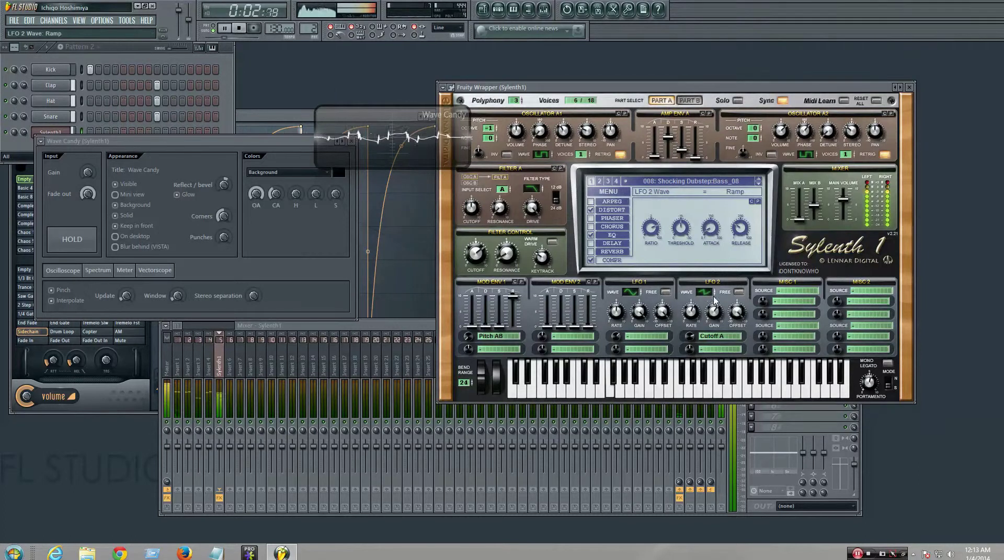
click(710, 297)
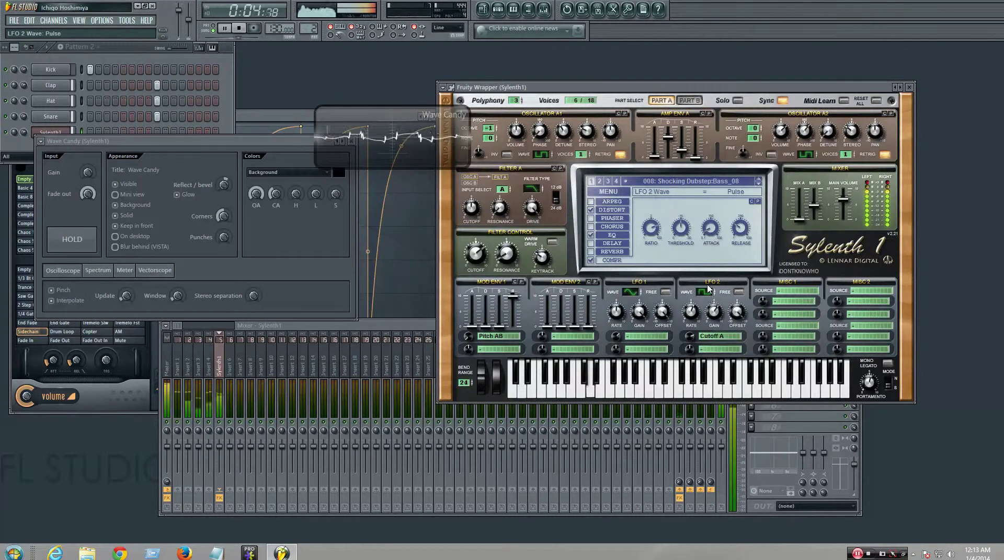
click(710, 297)
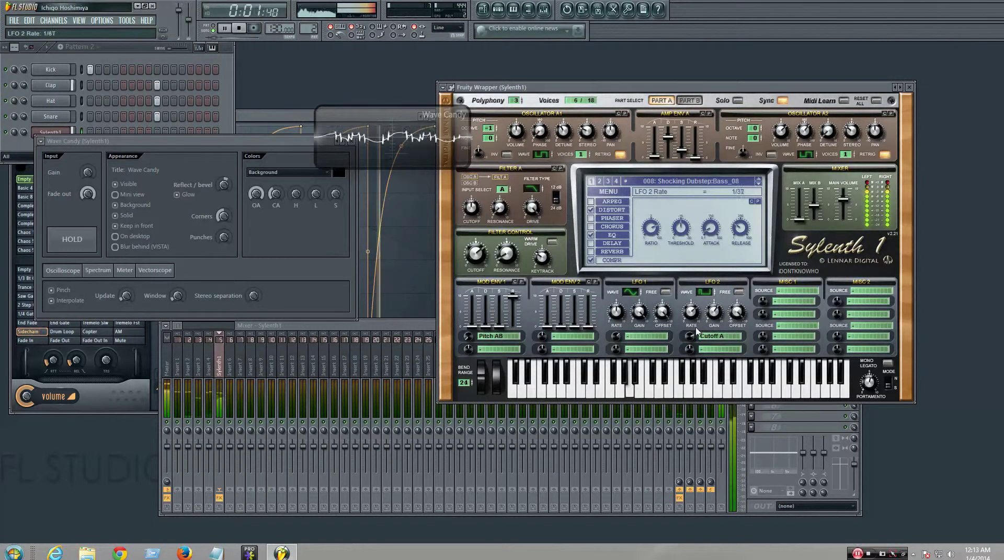
drag(694, 338, 694, 350)
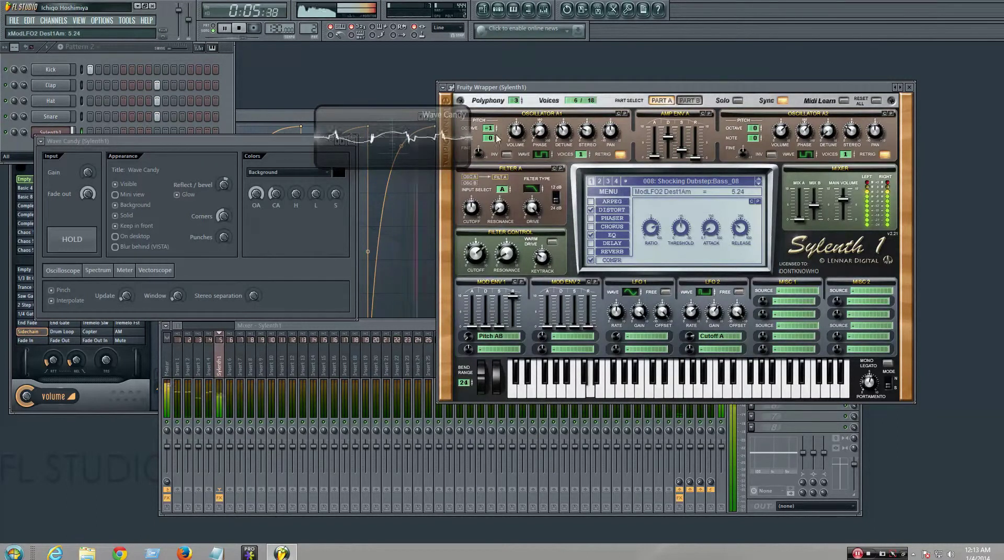
key(space)
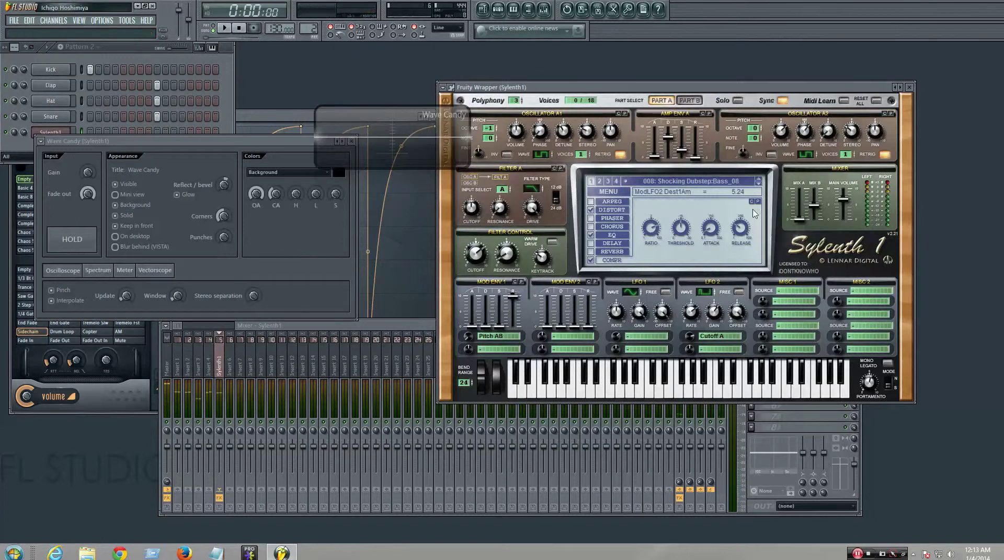
Step: Advance Sylenth1 to the Bass_09 preset and set its LFO 1 rate to 1/1T while the pattern plays, then stop
click(759, 185)
key(space)
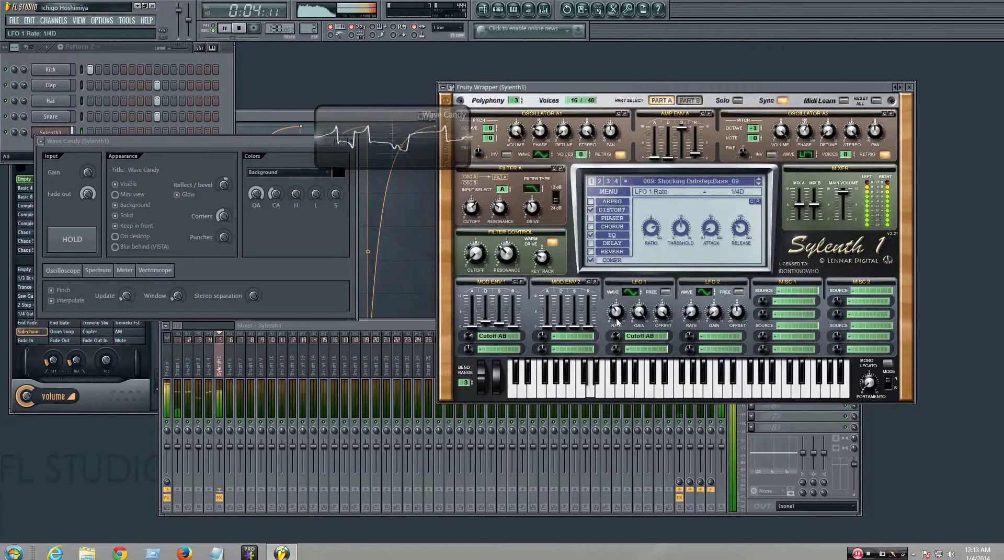
mouse_move(618, 319)
mouse_down()
mouse_move(621, 303)
mouse_move(625, 333)
mouse_move(634, 299)
mouse_move(633, 324)
mouse_up()
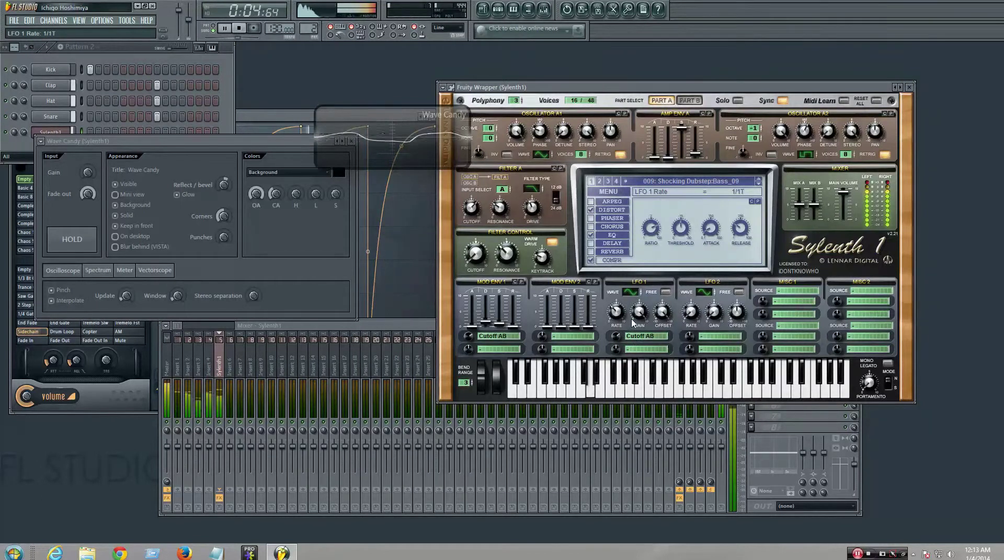
key(space)
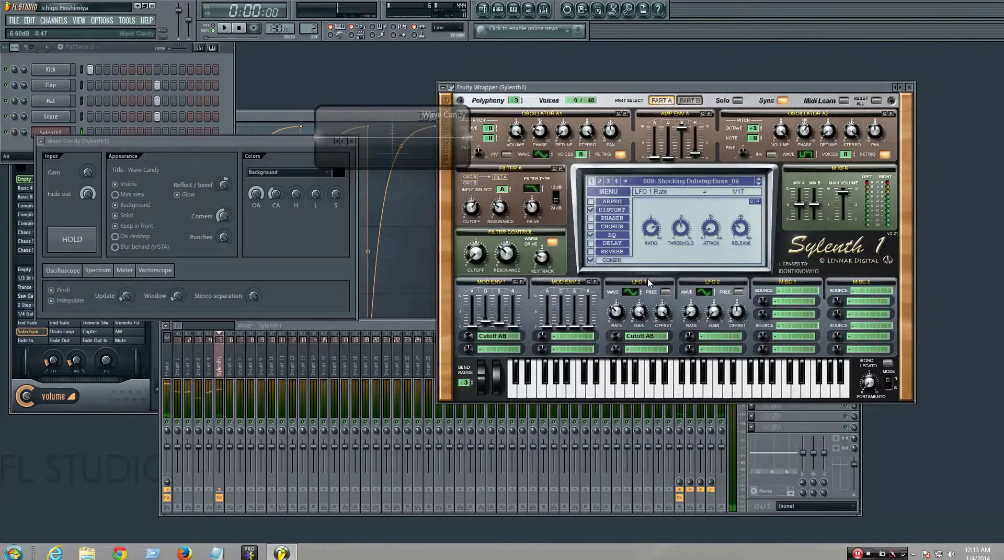
Step: Move the Sylenth1 window clear of the Wave Candy display and compare the Part A and Part B settings of Bass_09
drag(695, 89, 714, 87)
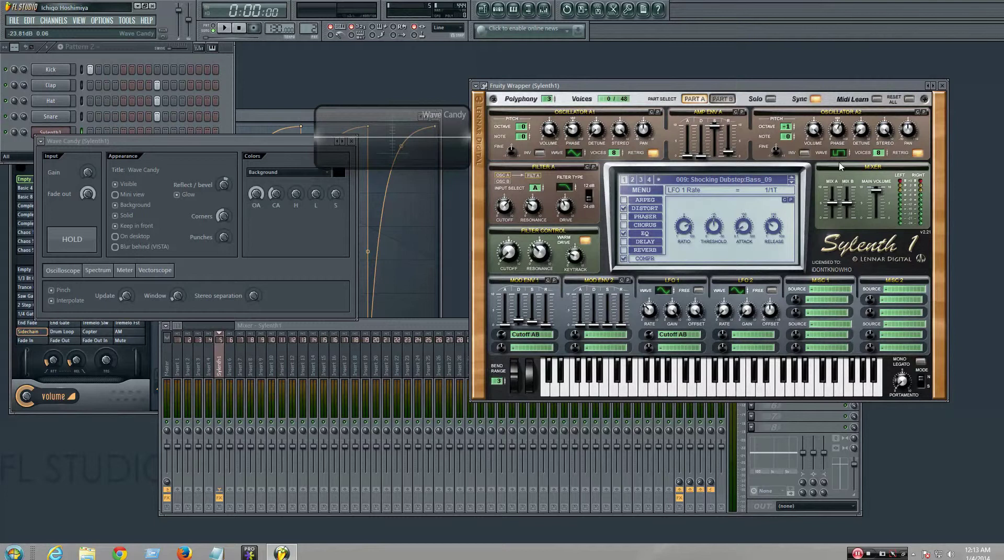
click(723, 99)
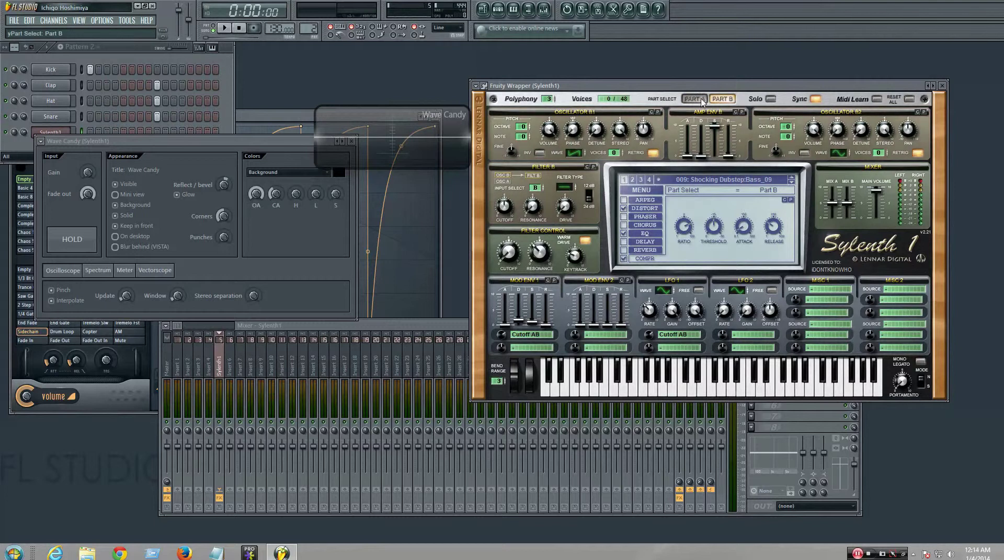
click(701, 101)
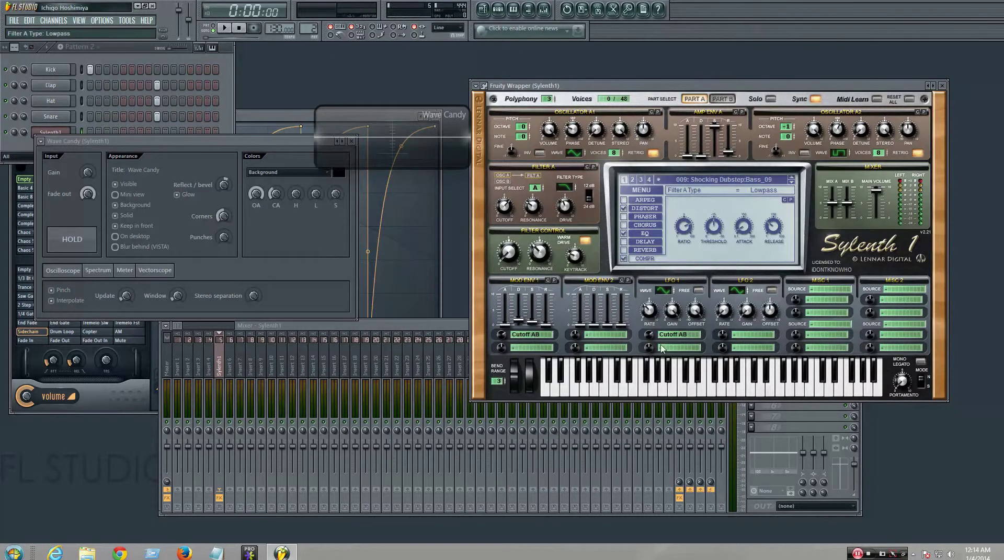
click(725, 99)
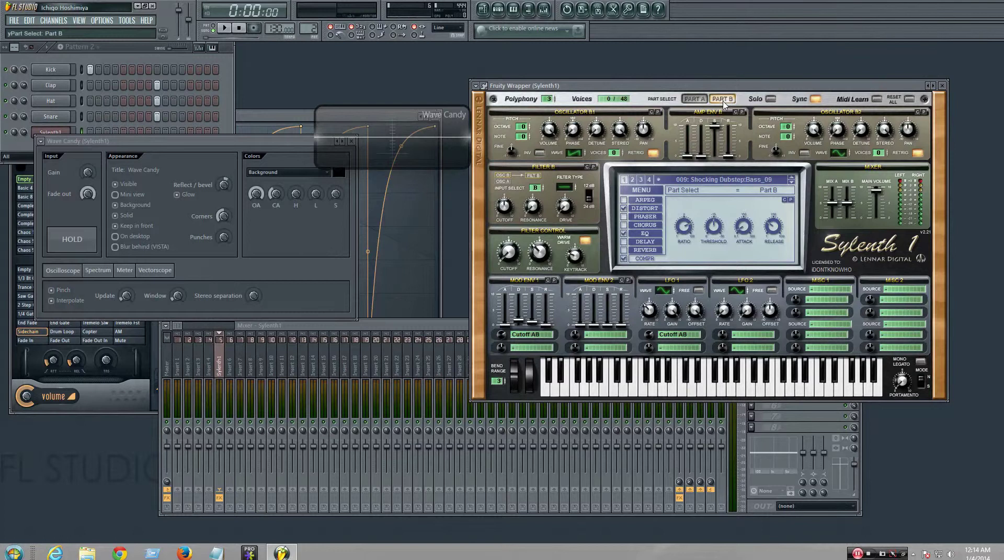
click(695, 99)
click(723, 101)
click(698, 102)
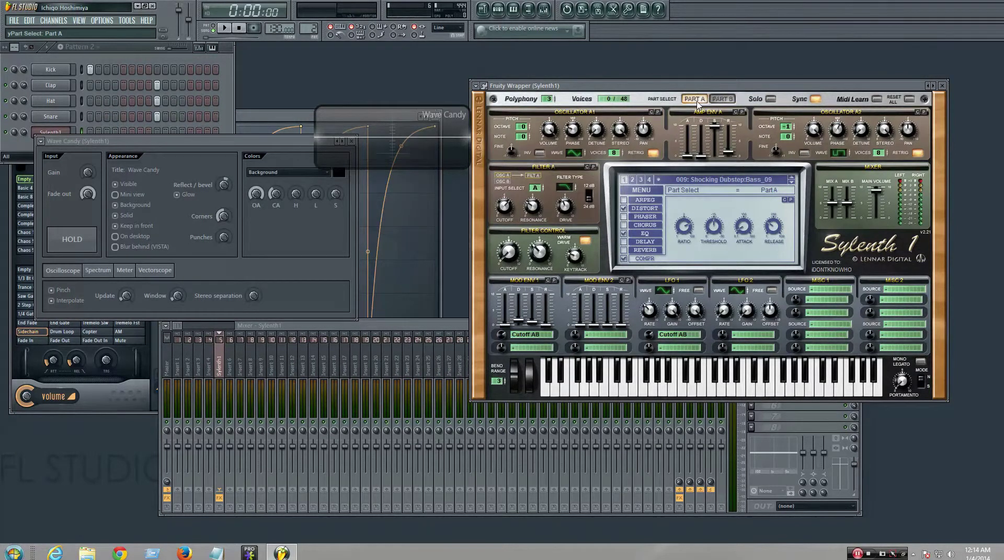
Step: Set the first modulation destination of both Mod Env 1 and LFO 1 to Cutoff A on Bass_09
click(545, 339)
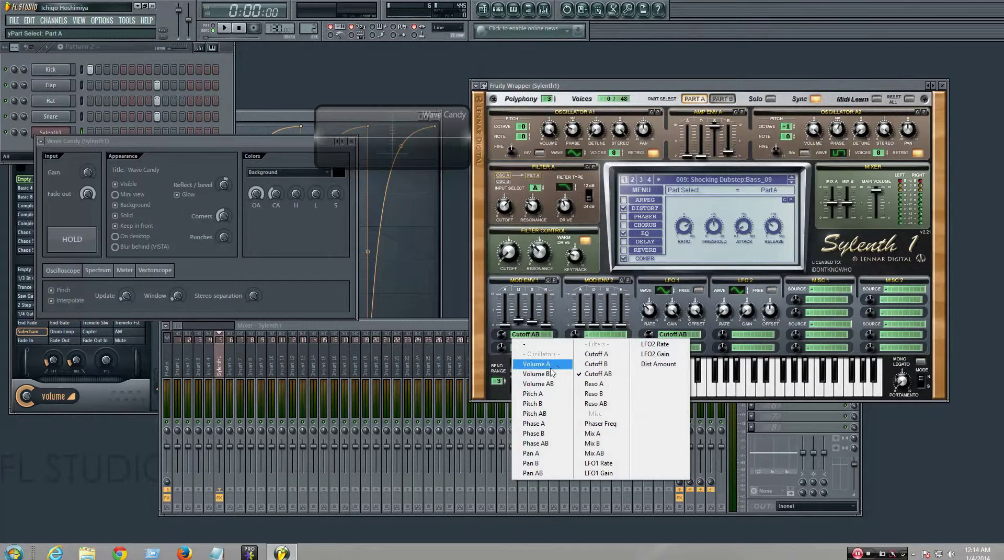
click(596, 364)
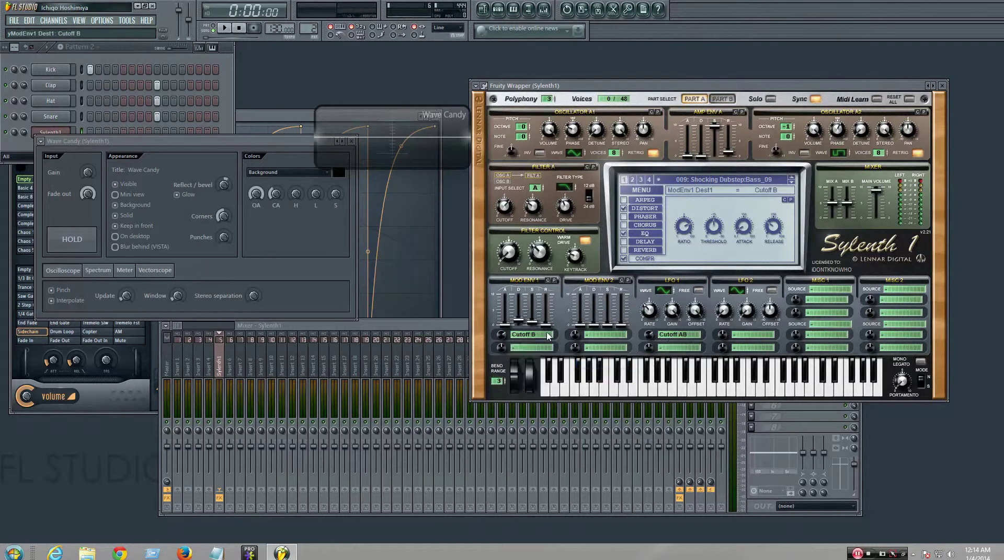
click(531, 335)
click(592, 355)
click(686, 337)
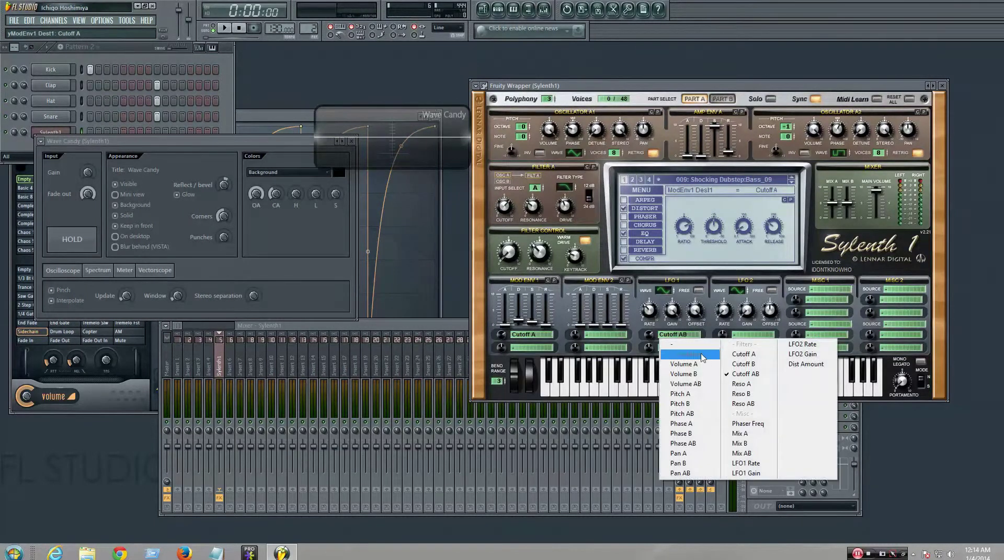
click(749, 355)
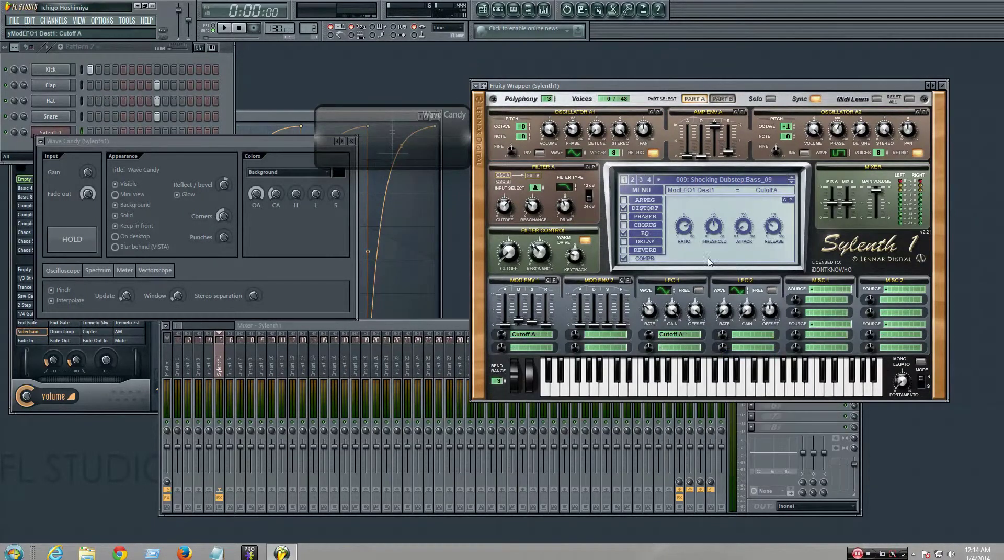
Step: Play the pattern with Bass_09 while changing its LFO 1 rate to 1/16 and 1/8T, and stop playback
click(231, 28)
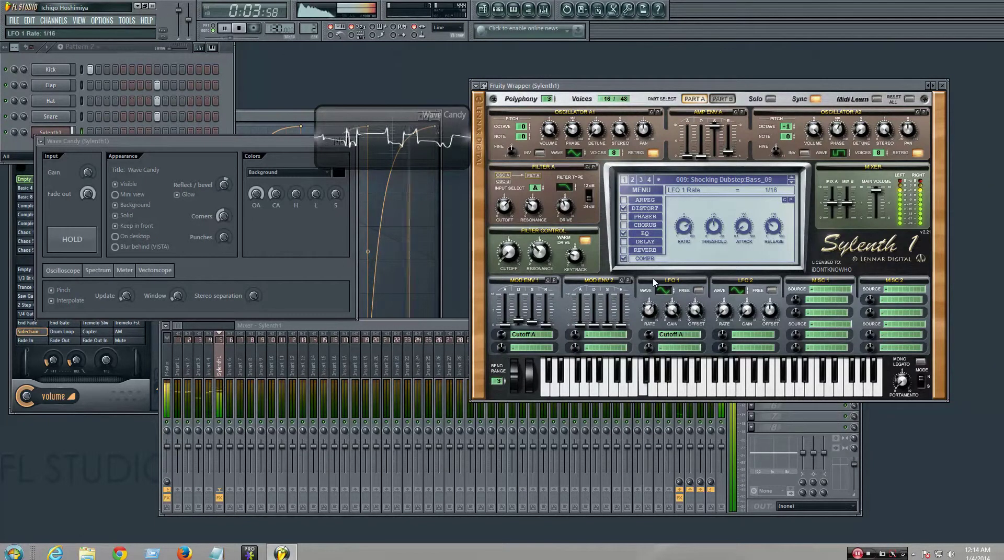
drag(653, 279, 655, 277)
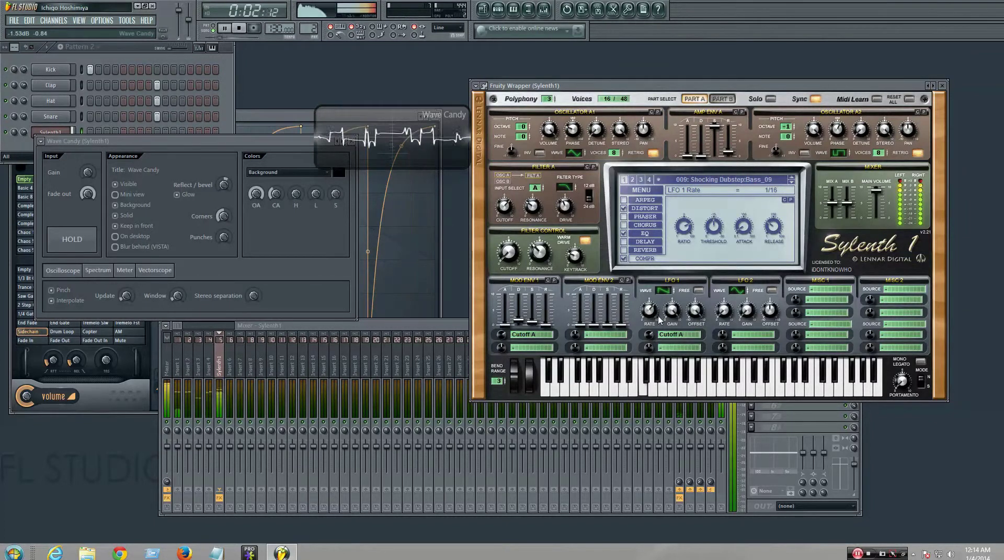
click(239, 29)
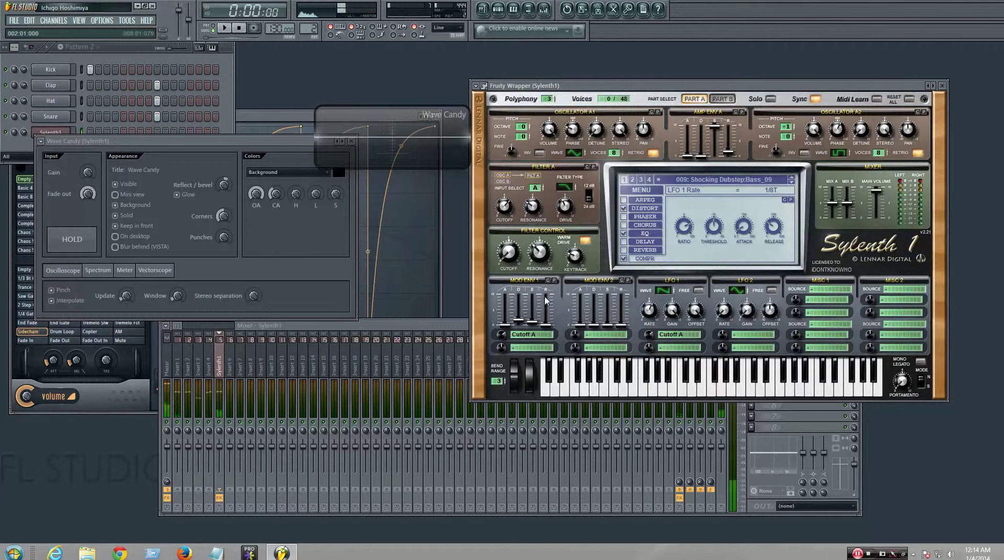
click(664, 293)
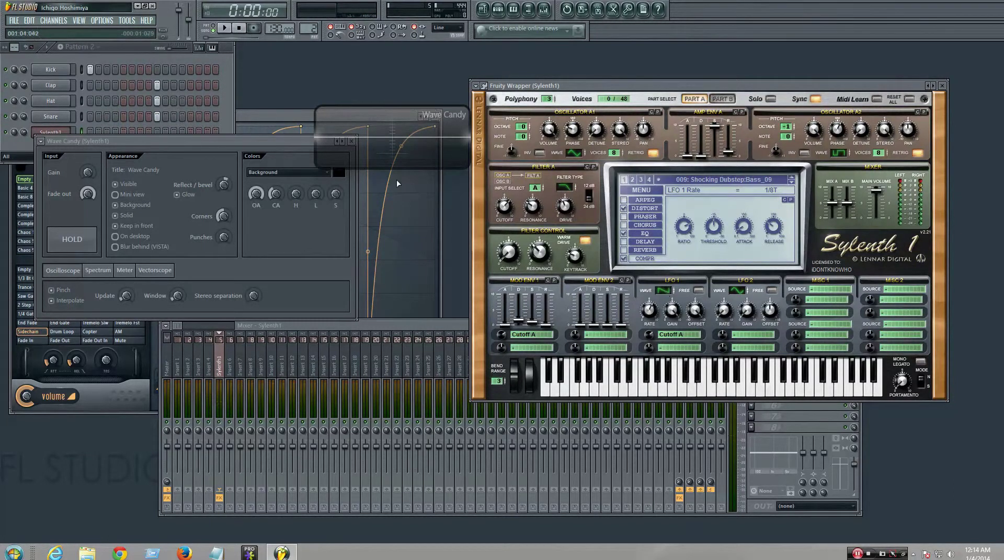
Step: Load the Bass_10 preset in Sylenth1 and start playing the pattern with it
click(792, 178)
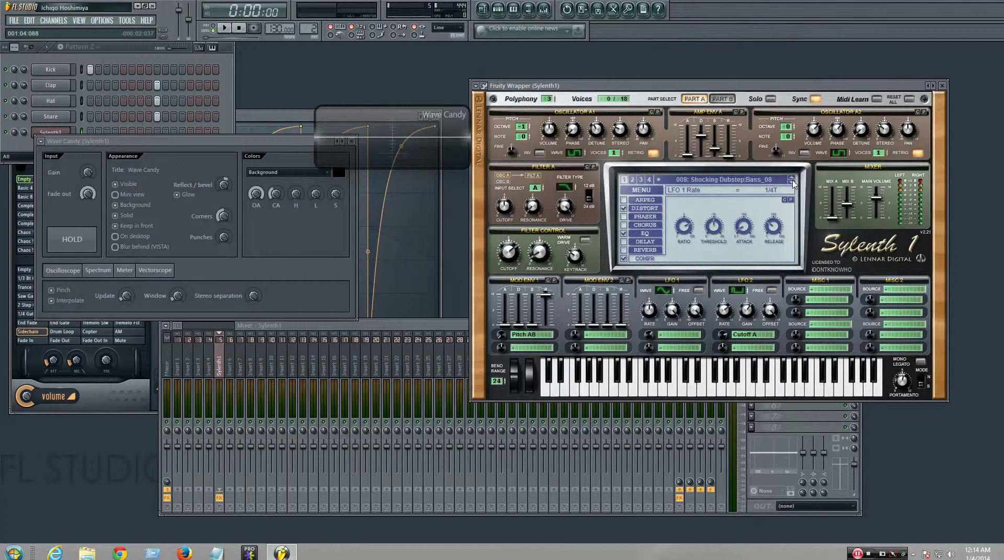
click(792, 183)
click(792, 182)
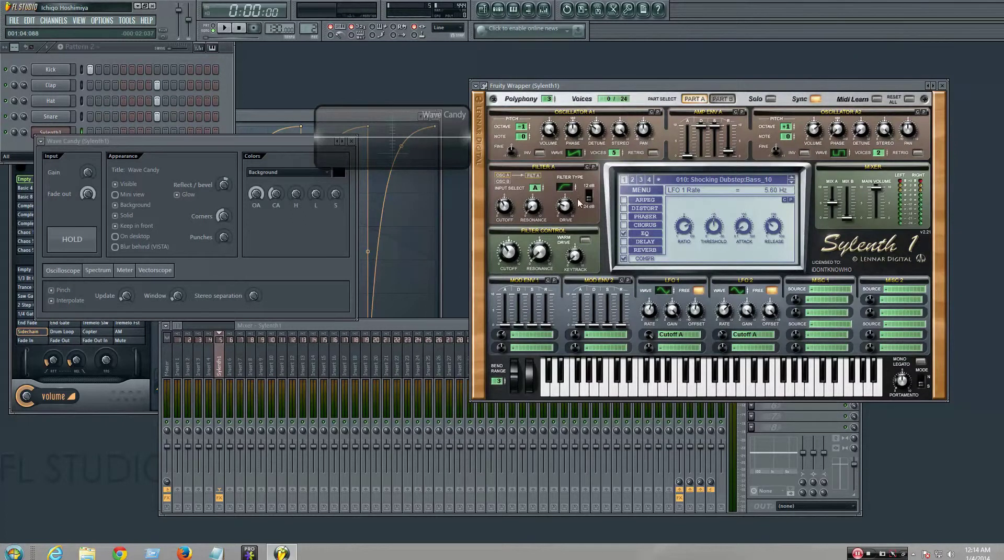
click(224, 28)
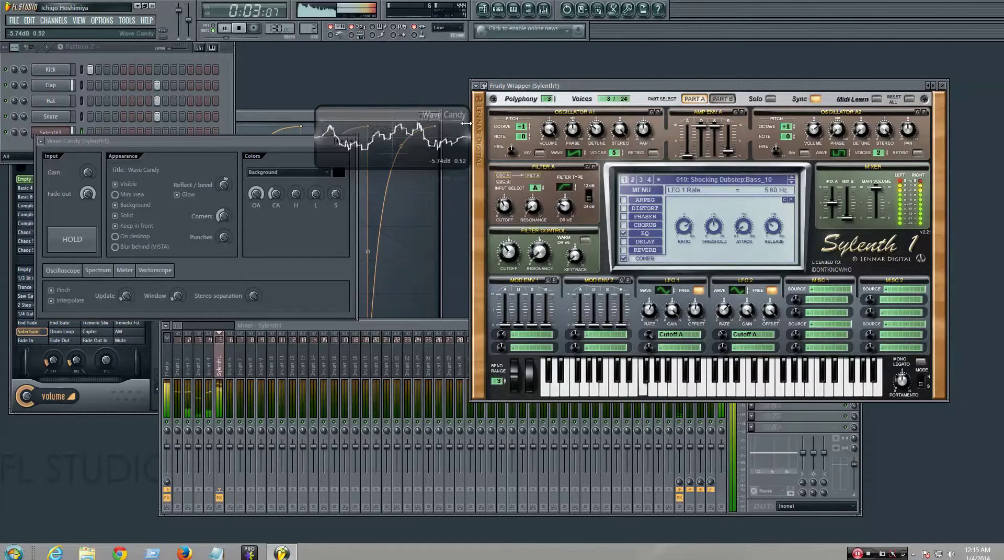
Step: Audition the Shocking Dubstep presets from Bass_11 through Bass_17 one after another while the pattern plays
click(792, 183)
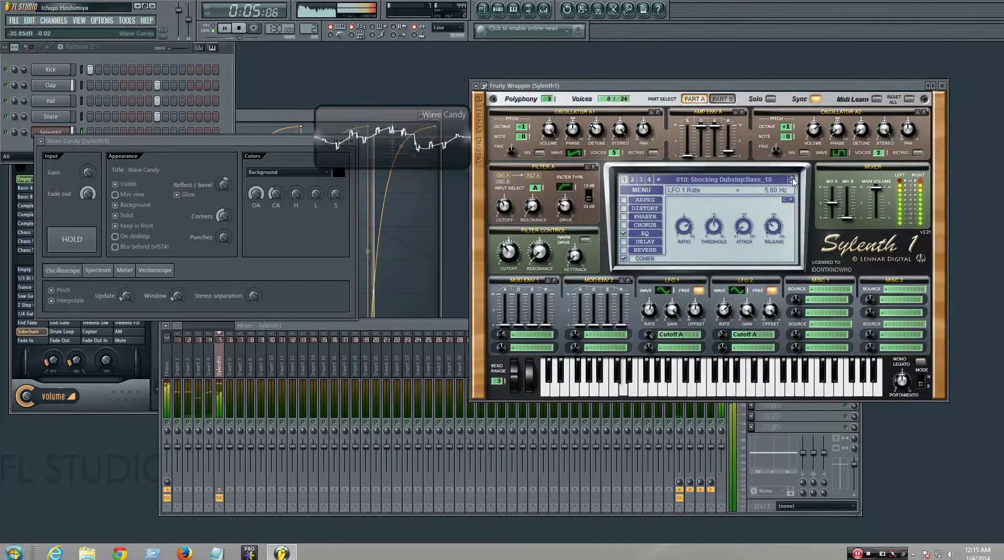
click(792, 183)
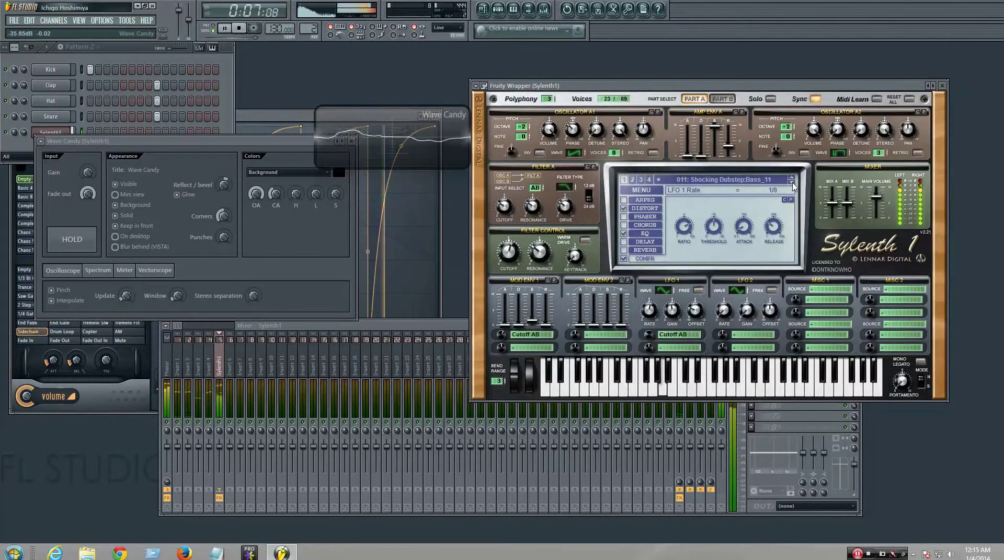
click(791, 183)
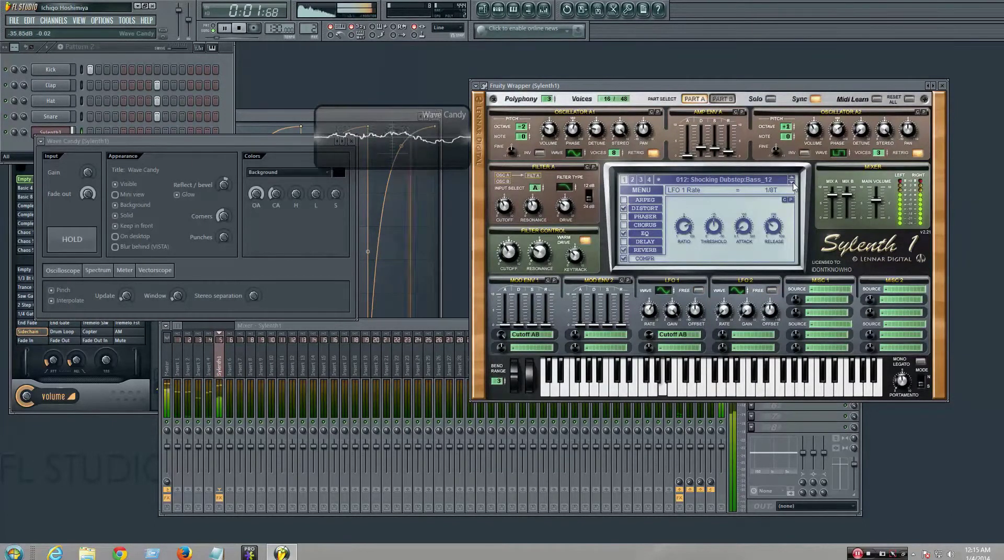
click(792, 184)
click(792, 183)
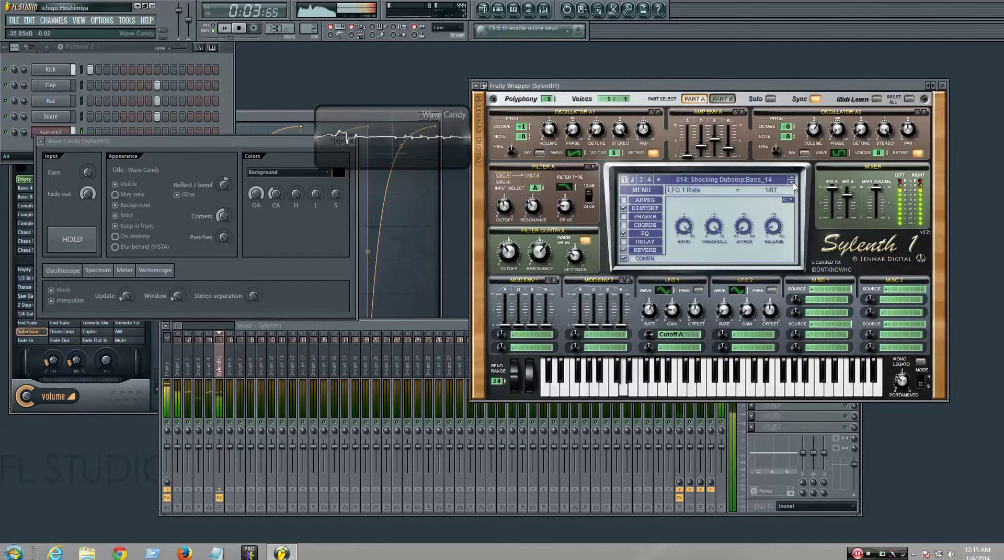
click(792, 184)
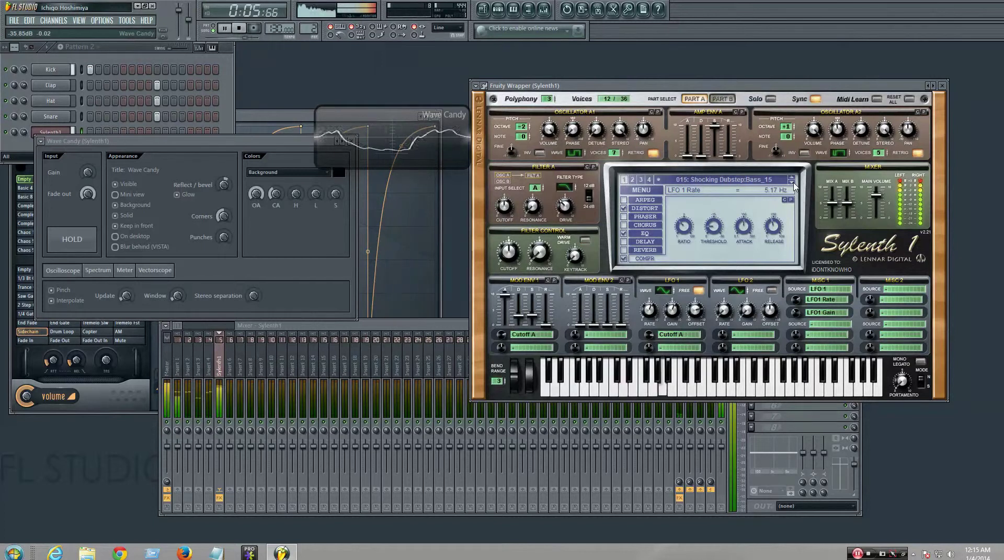
click(792, 183)
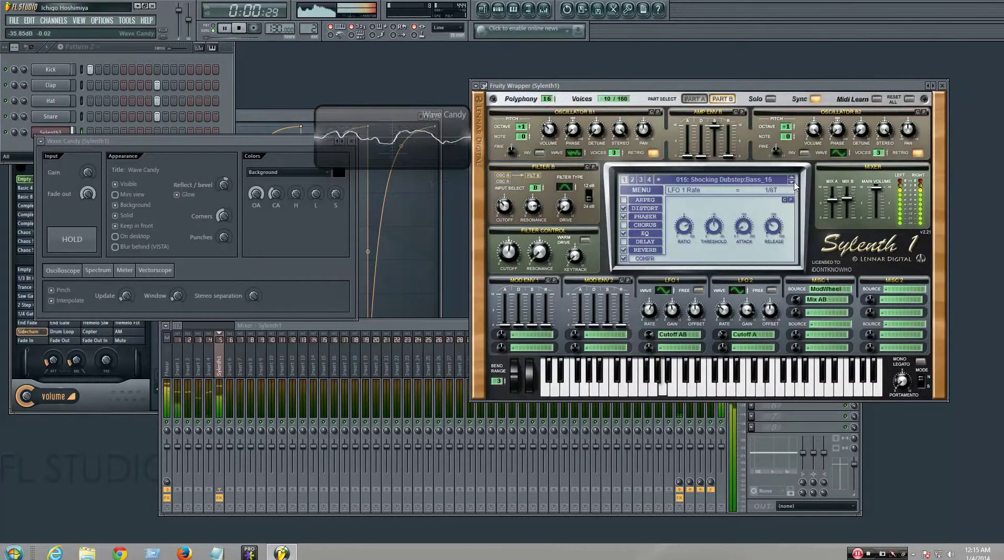
click(792, 183)
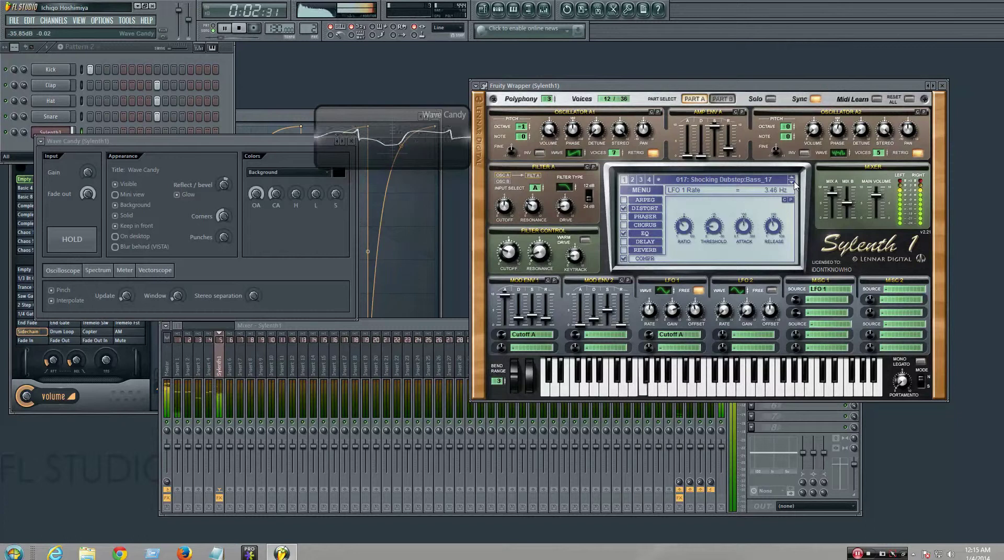
Step: Audition the presets from Bass_18 through Bass_24 over the playing pattern and stop playback
click(792, 184)
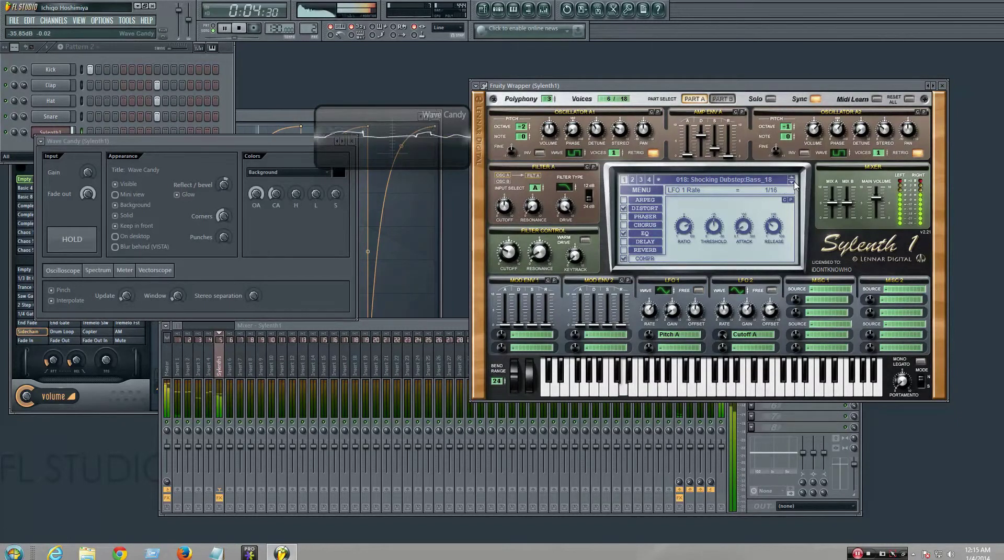
click(792, 184)
click(792, 184)
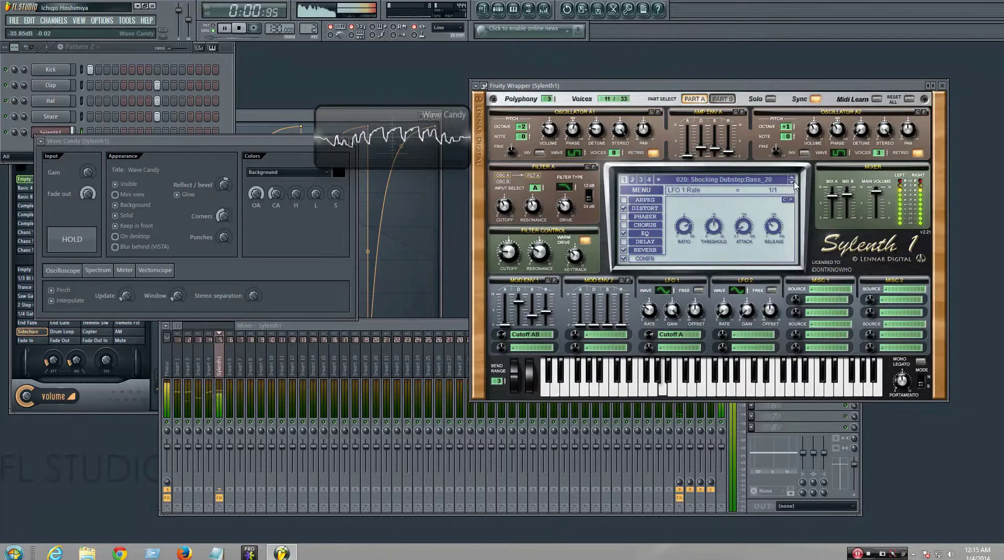
click(792, 183)
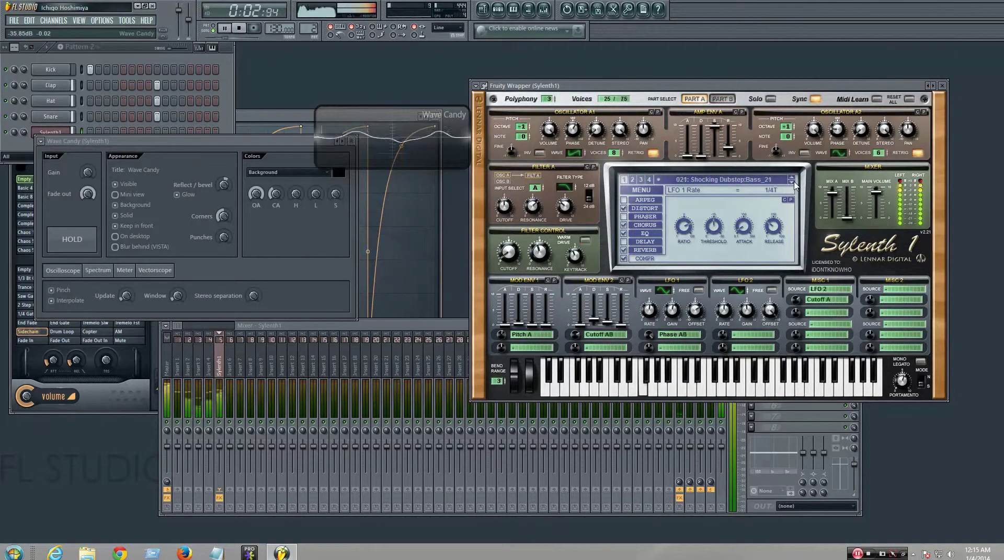
click(792, 183)
click(792, 183)
click(792, 184)
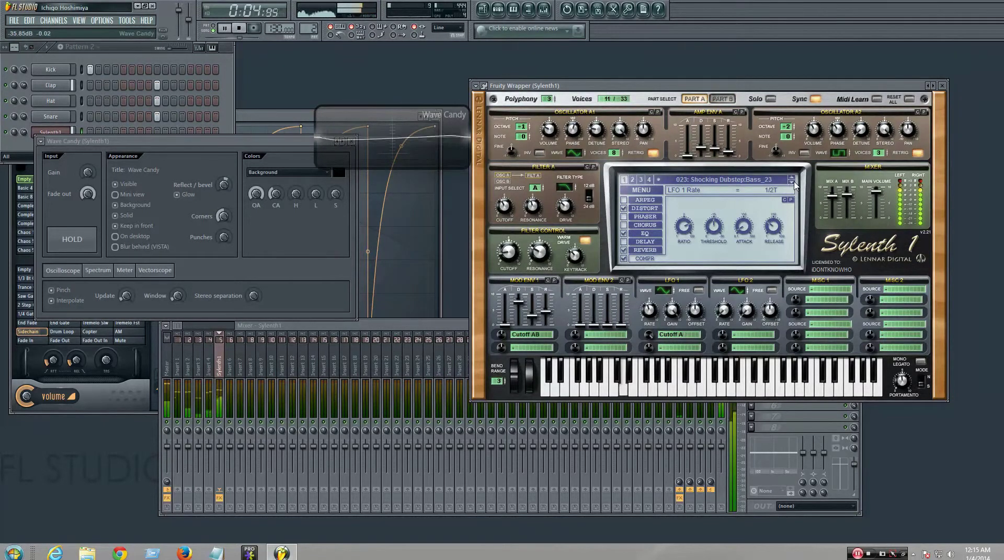
key(space)
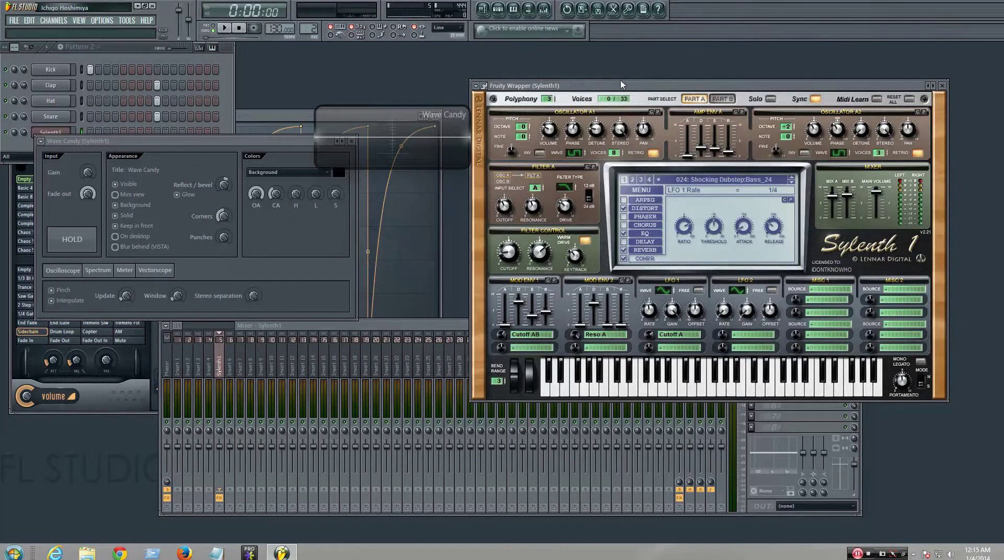
Step: Bring the step sequencer in front of the Wave Candy settings and shift the Sylenth1 window slightly
click(229, 107)
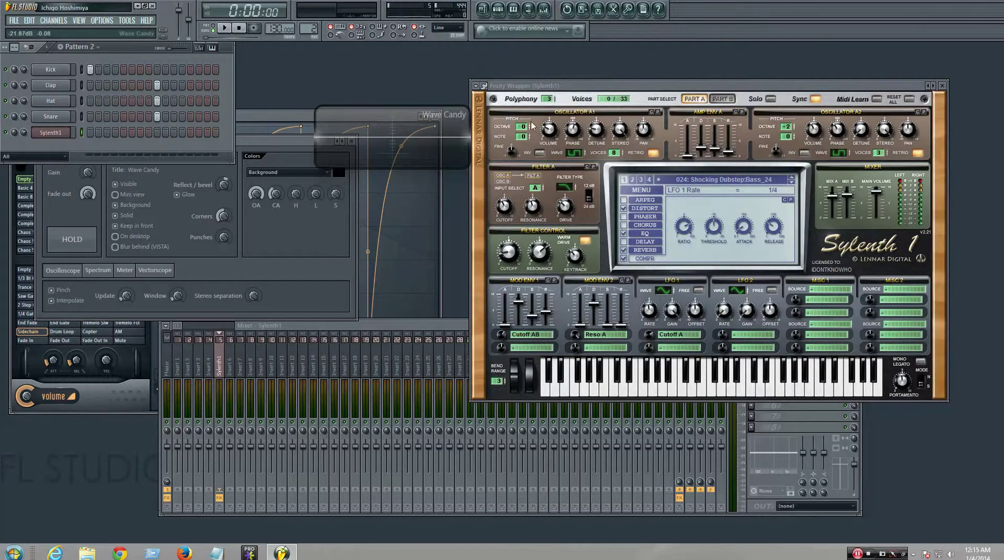
mouse_move(539, 87)
mouse_down()
mouse_move(591, 87)
mouse_move(542, 85)
mouse_up()
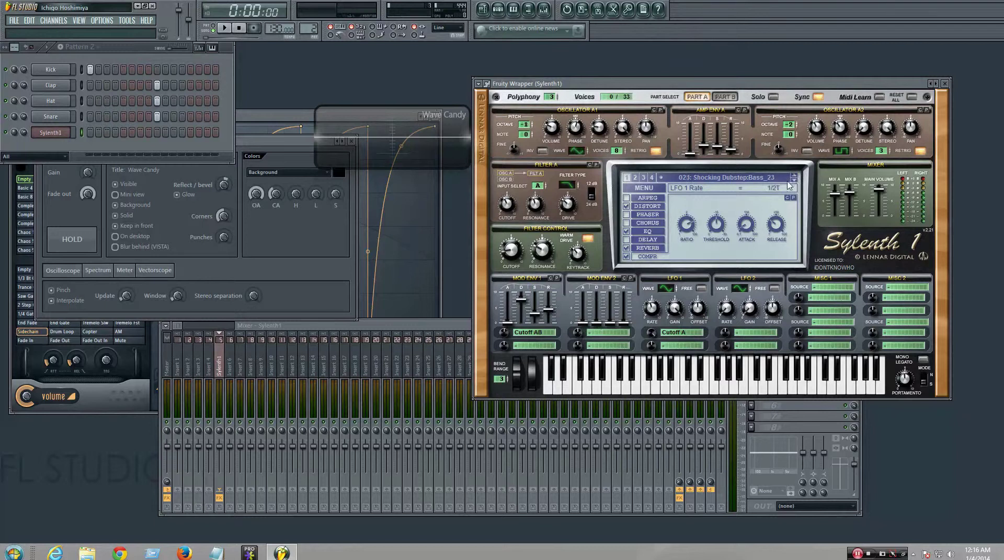
Step: Restart the pattern and audition the presets from Bass_24 through Bass_32 in Sylenth1
click(793, 179)
key(space)
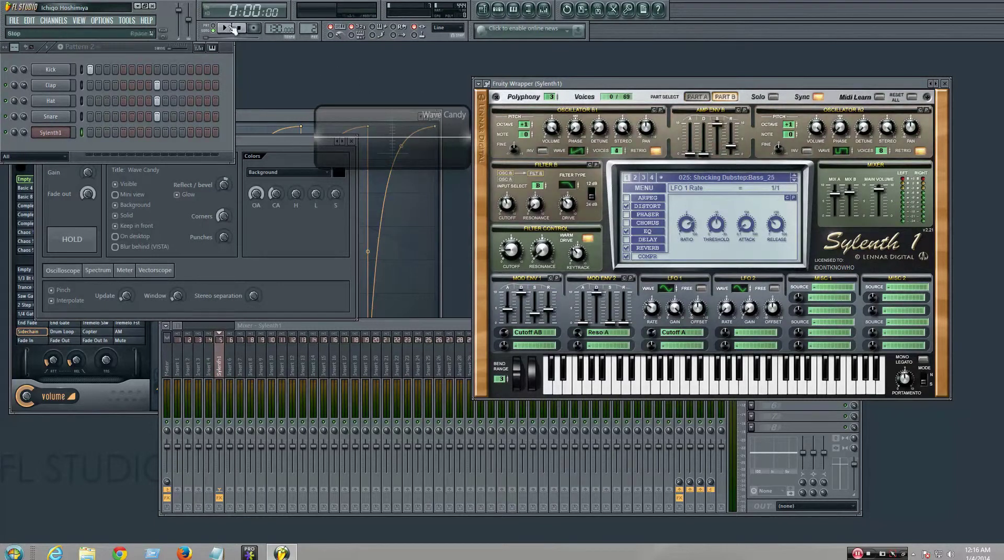
click(793, 180)
click(793, 180)
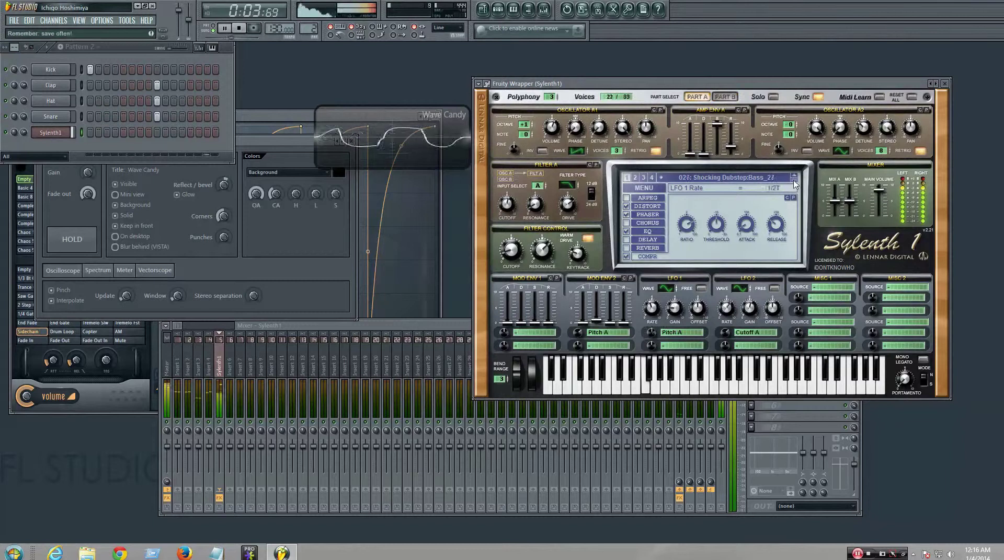
click(793, 180)
click(794, 181)
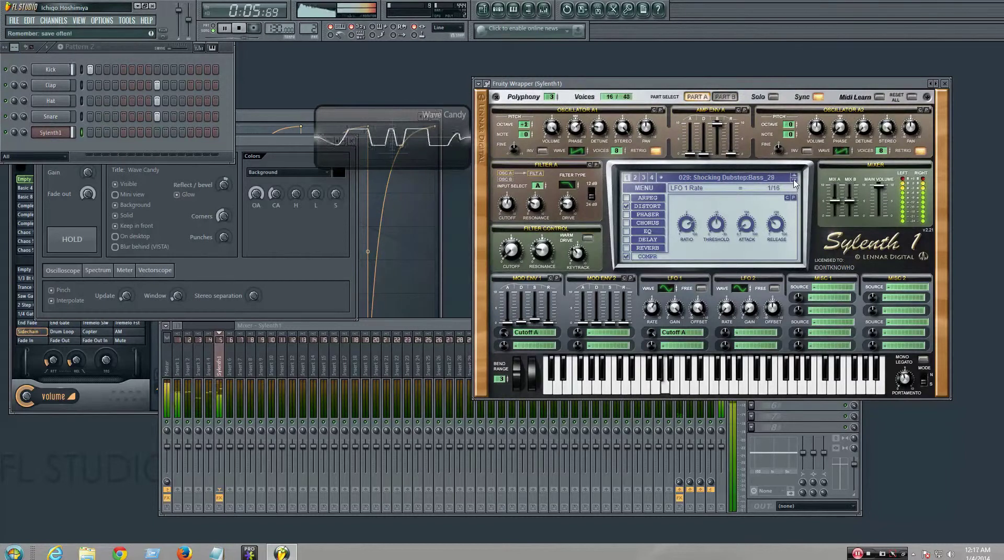
click(794, 181)
click(793, 180)
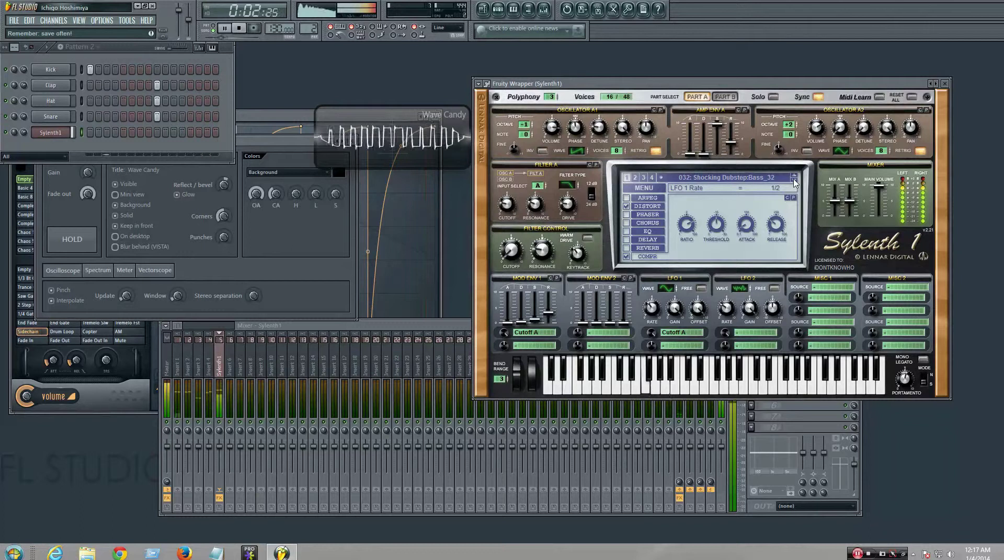
Step: Audition the presets from Bass_33 through Bass_39 one after another while the pattern plays
click(793, 180)
click(794, 180)
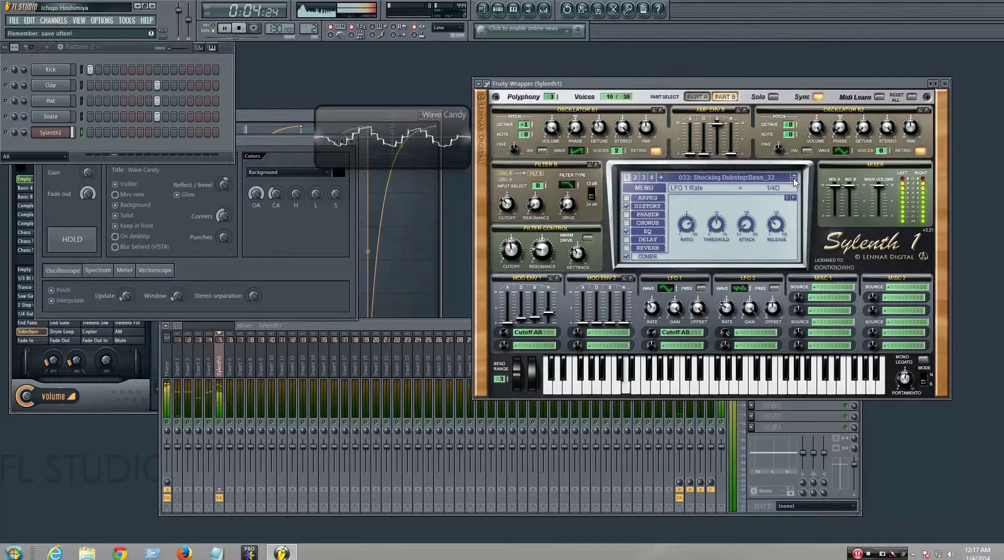
click(794, 181)
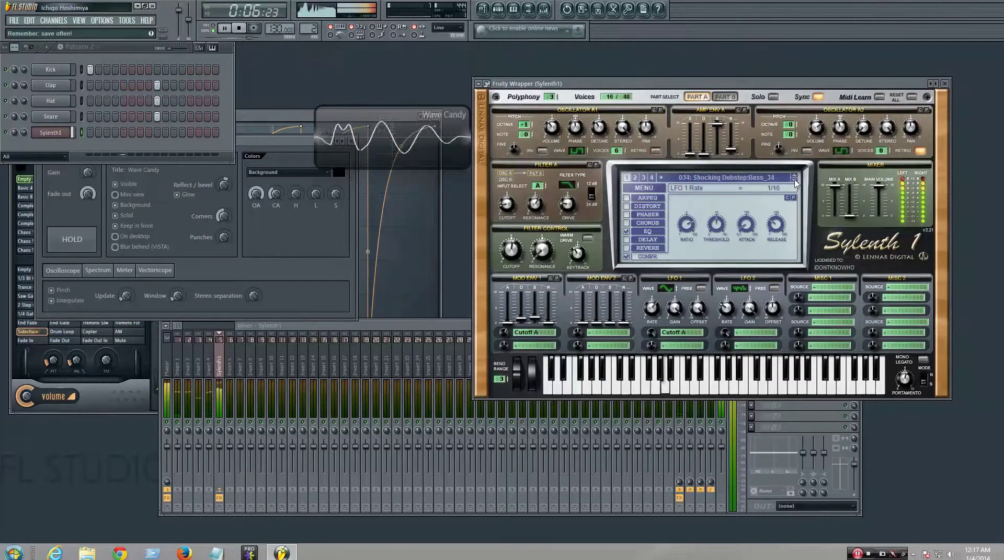
click(793, 180)
click(794, 180)
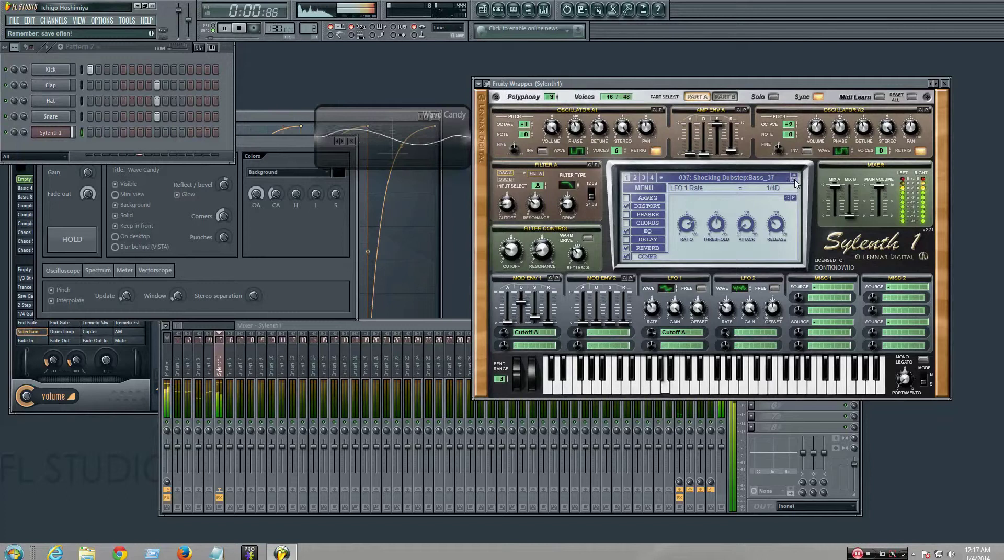
click(794, 180)
click(793, 180)
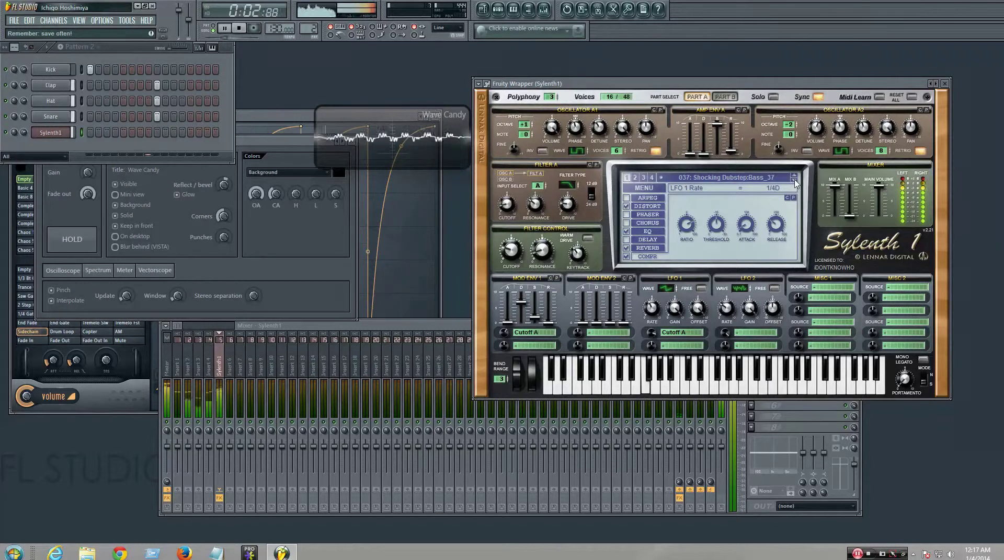
click(793, 180)
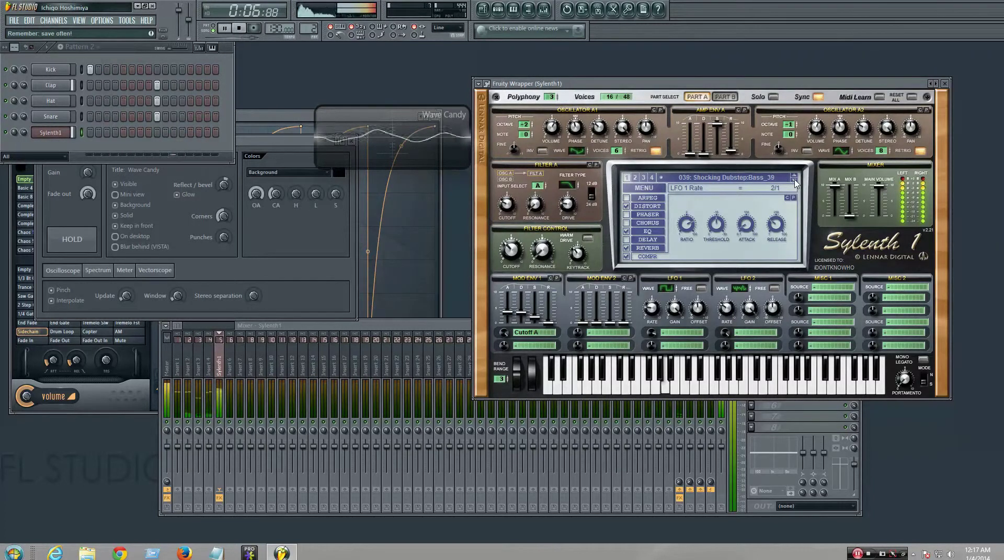
Step: Audition the remaining bass presets from Bass_40 through Bass_44, advance to Lead:01, and stop playback
click(794, 181)
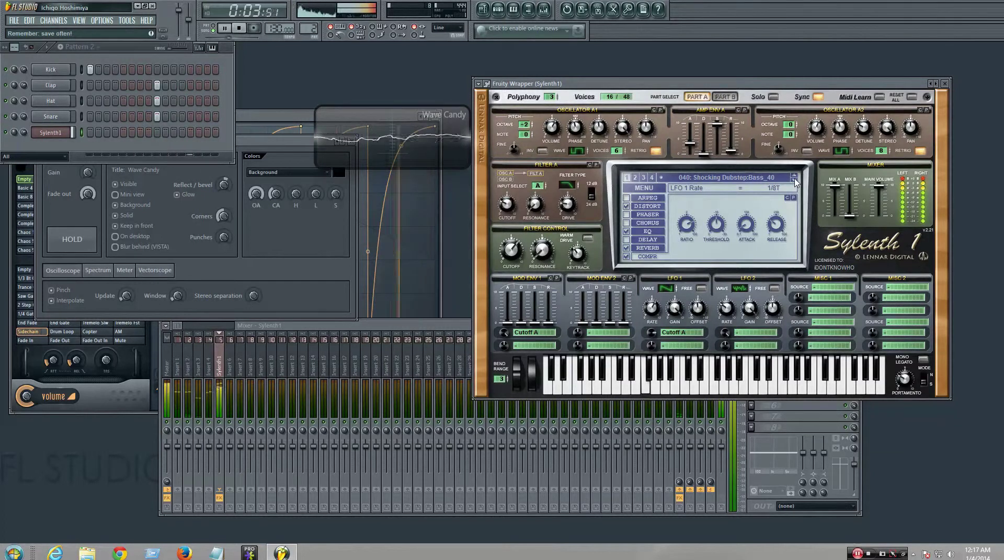
click(794, 181)
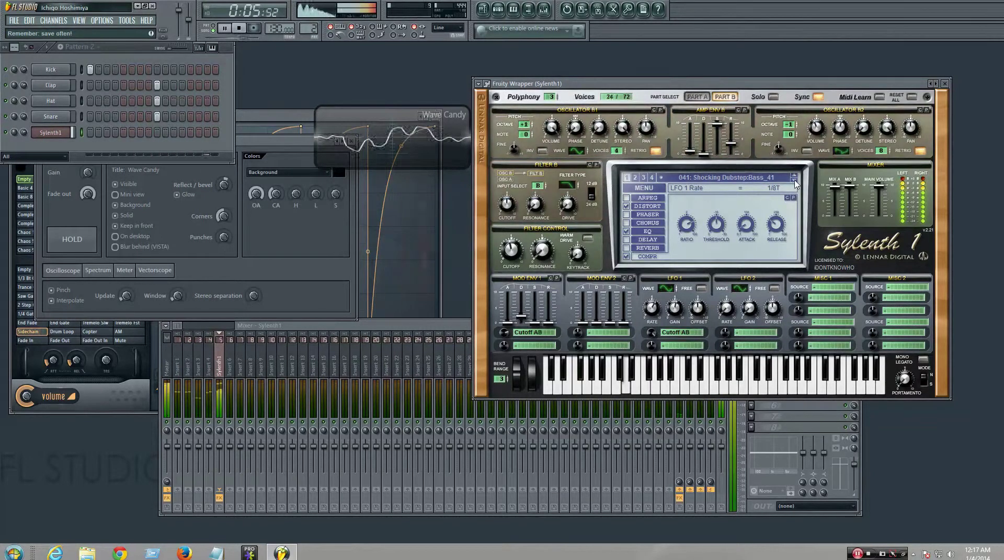
click(794, 181)
click(793, 180)
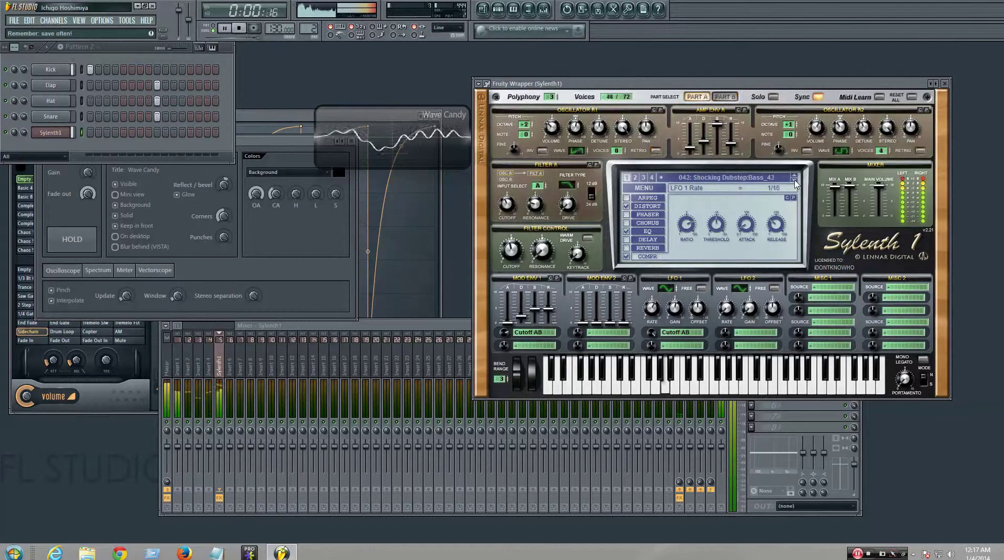
click(793, 181)
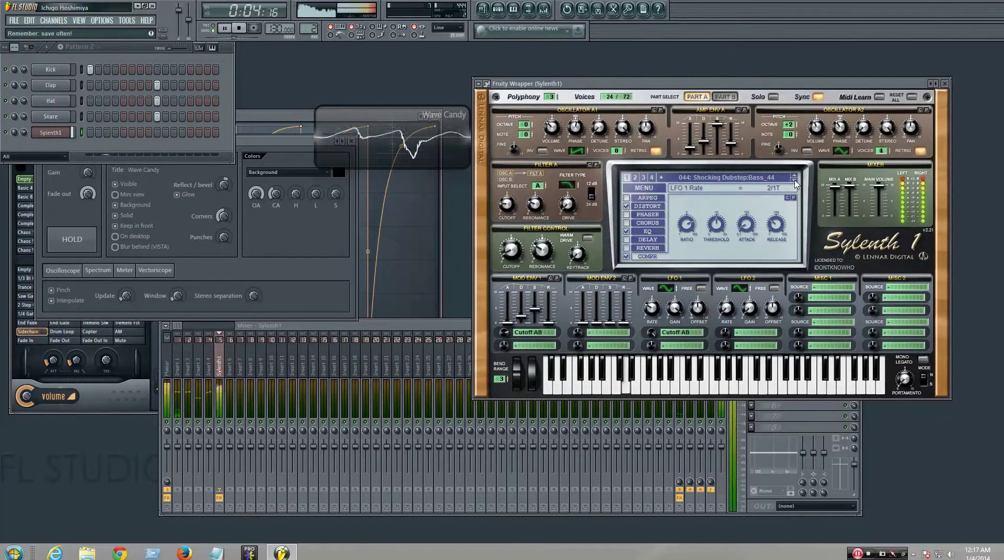
click(794, 181)
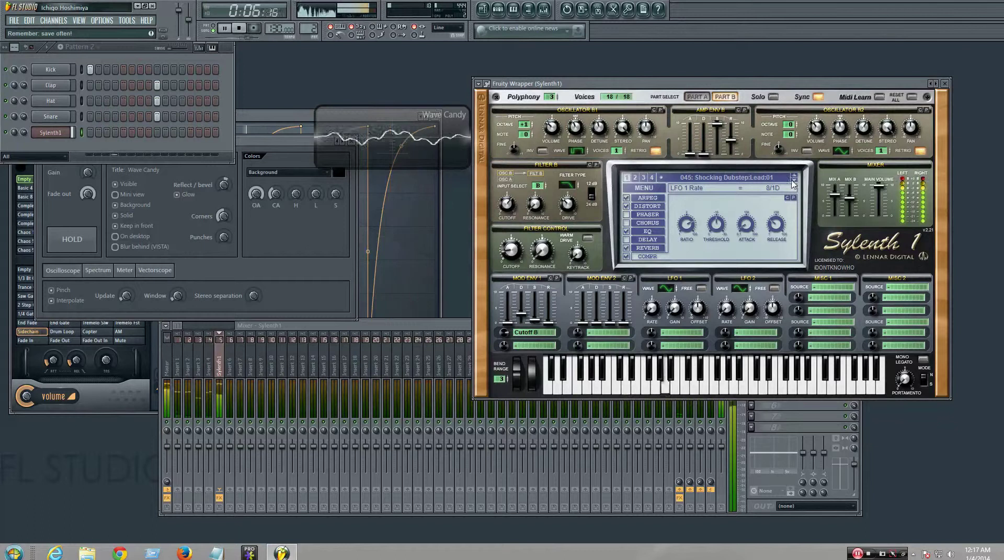
key(space)
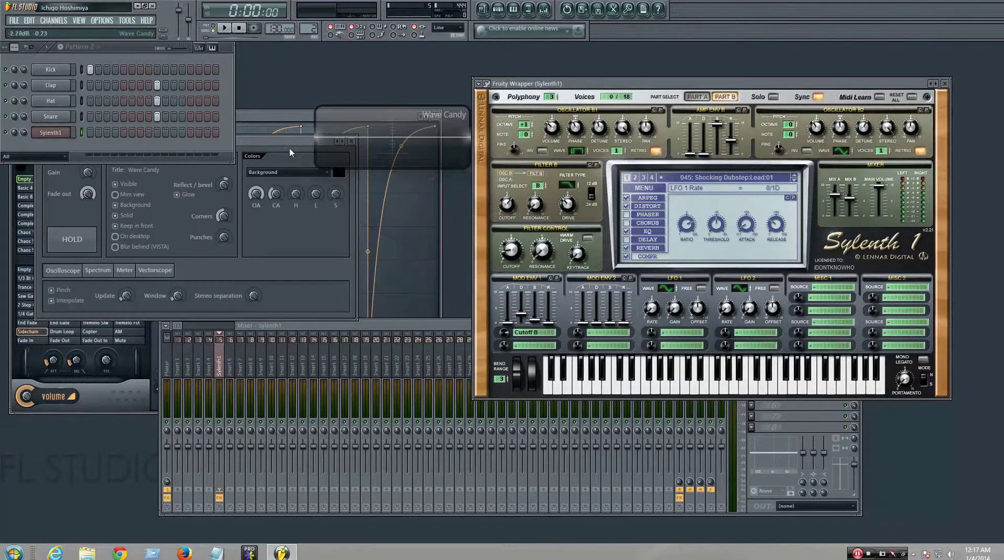
Step: Move the Wave Candy settings window lower and reposition the Gross Beat window in front of it, just below the oscilloscope
drag(290, 142, 312, 167)
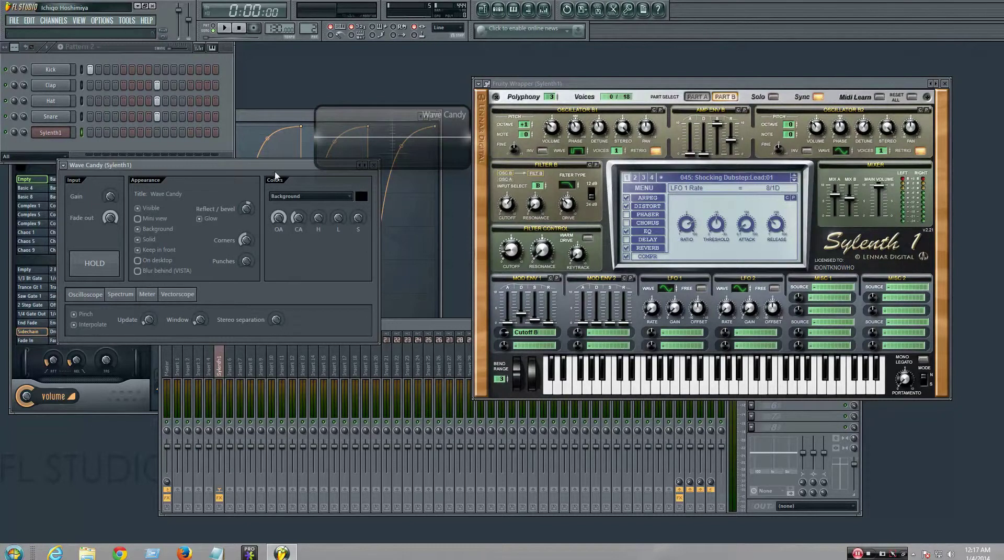
drag(273, 166, 278, 201)
drag(277, 119, 323, 164)
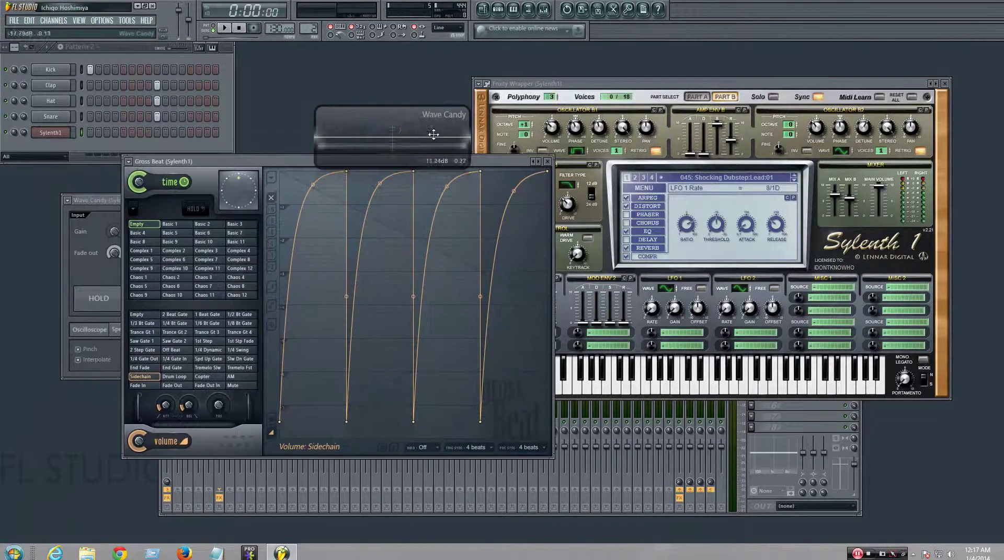